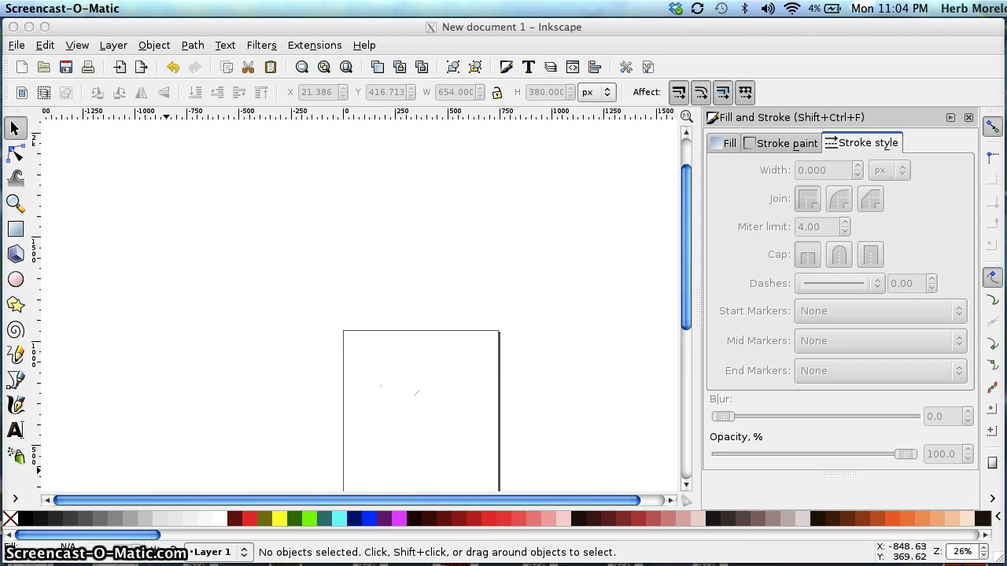
Step: Zoom in and out on the Inkscape page to inspect it
left_click(348, 383)
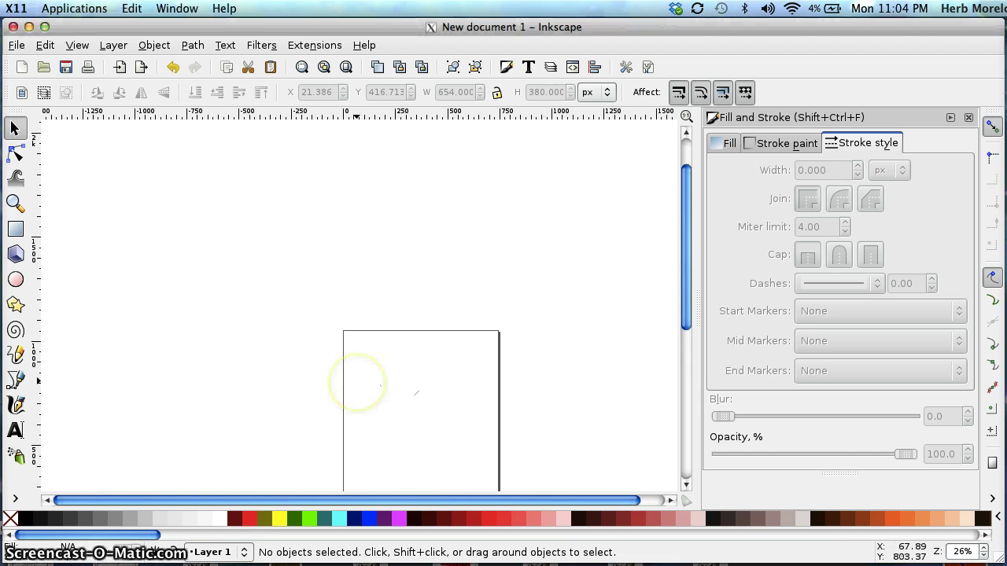
key("plus")
key("plus")
key("plus")
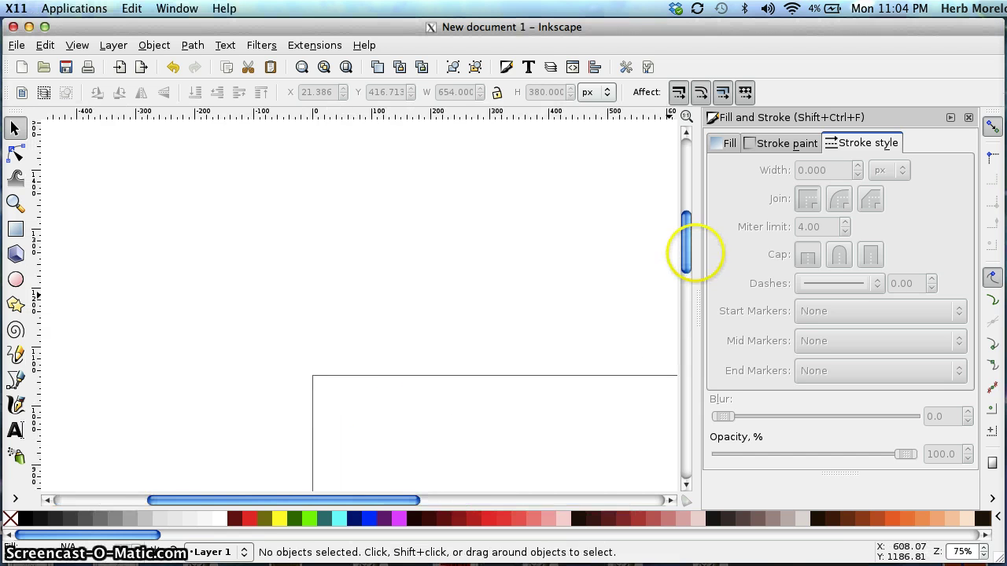
left_click_drag(683, 252, 683, 306)
left_click_drag(337, 501, 411, 502)
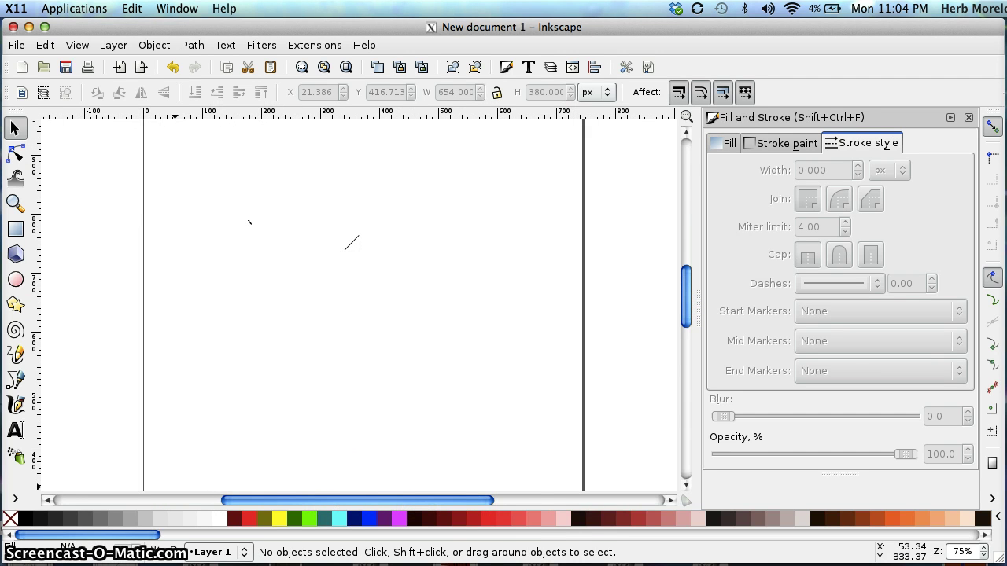
key("minus")
key("minus")
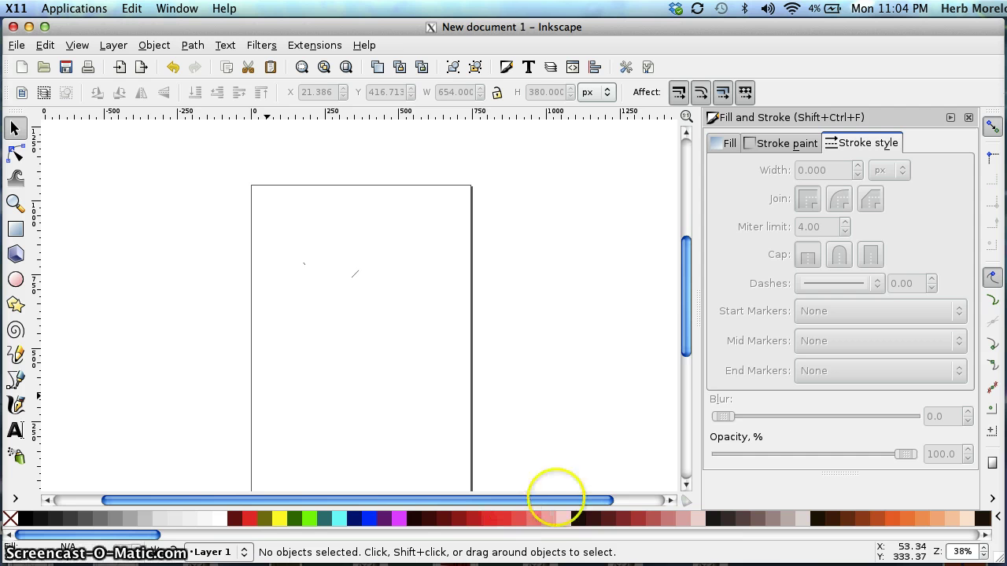
left_click_drag(681, 335, 685, 356)
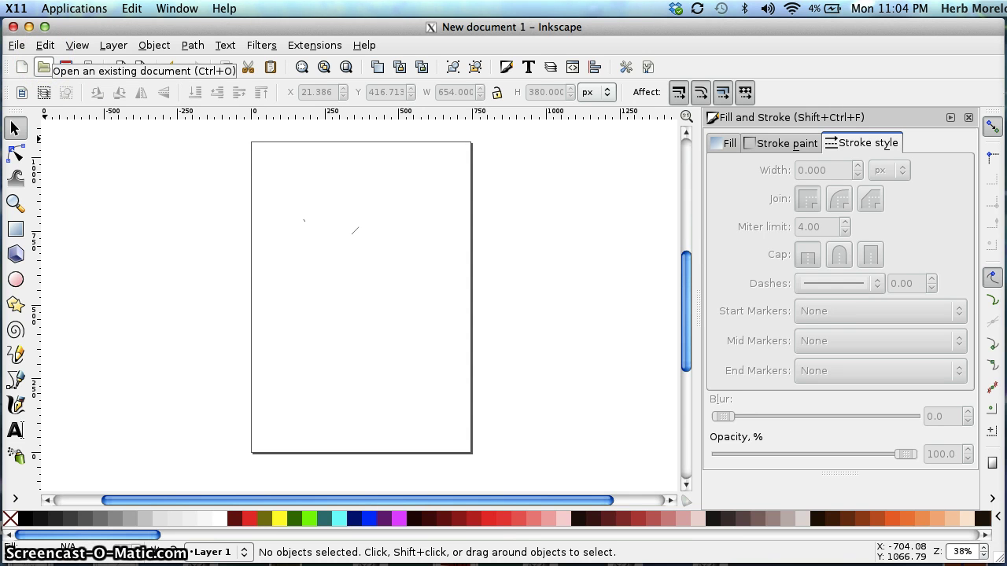
Step: Hide Inkscape and open Dentist Original copy.png from the desktop in Preview
left_click(43, 67)
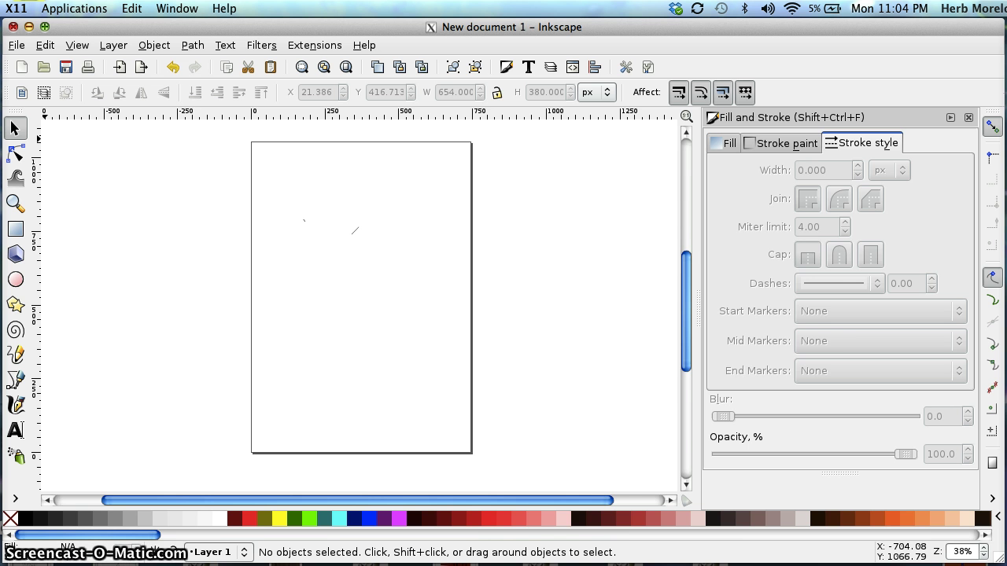
key("super+m")
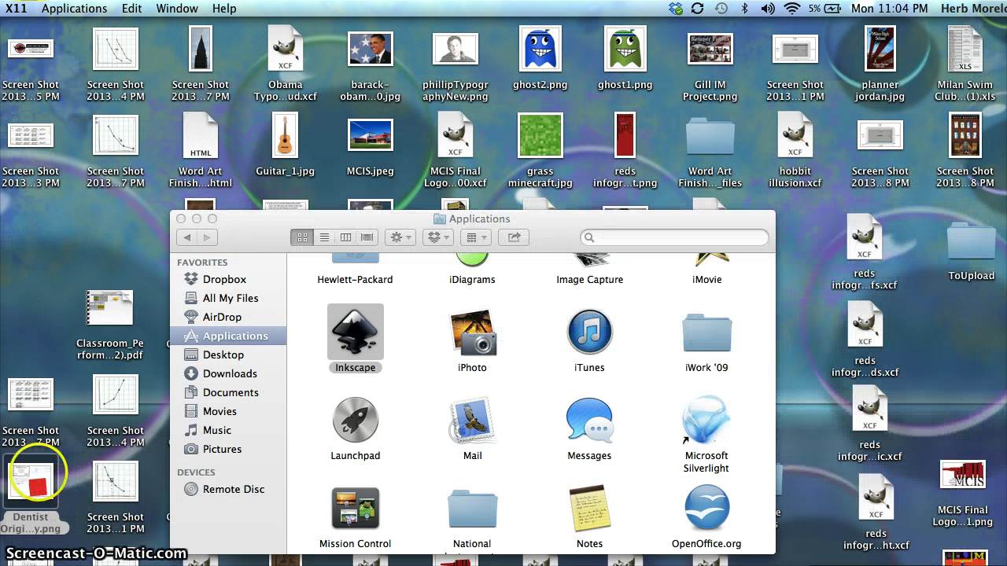
double_click(32, 480)
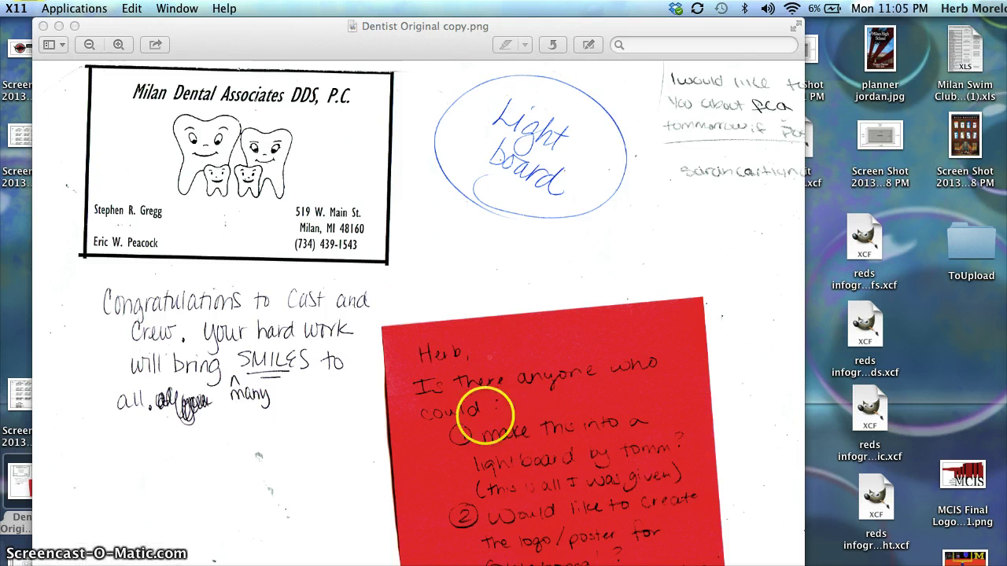
Step: Minimize the dentist photo, then open and close the econ test PDF from the dock's recent documents
left_click(59, 26)
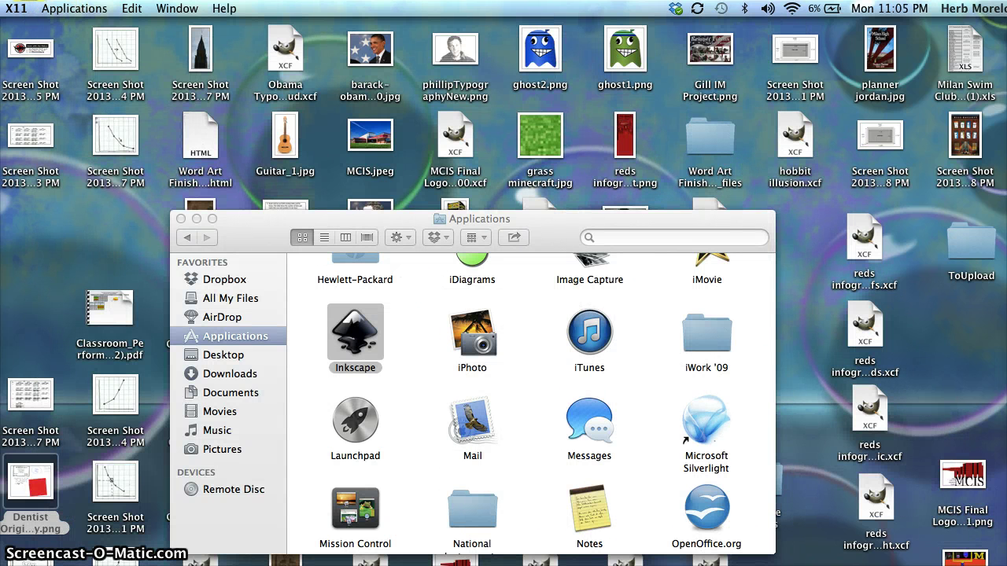
left_click(834, 560)
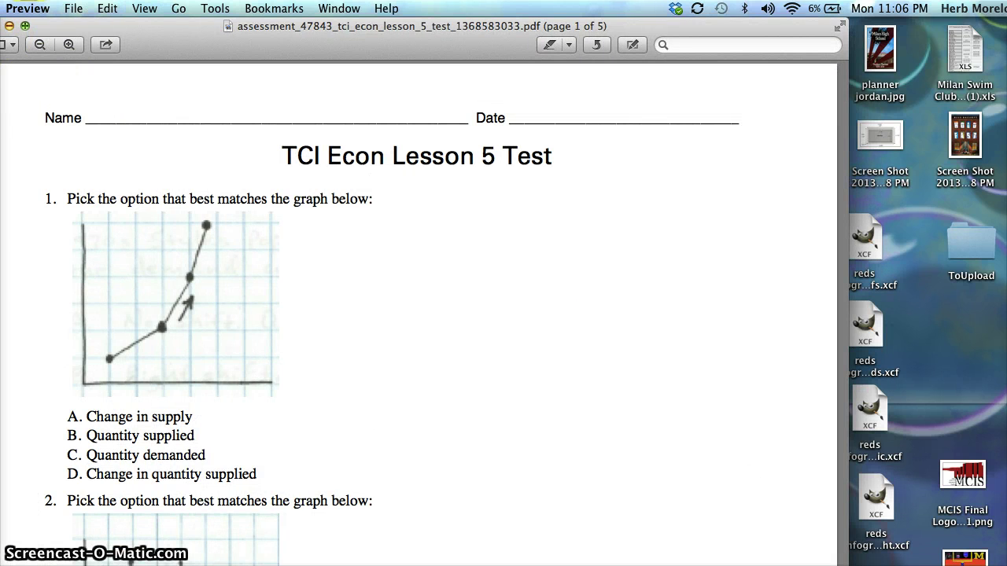
left_click(9, 26)
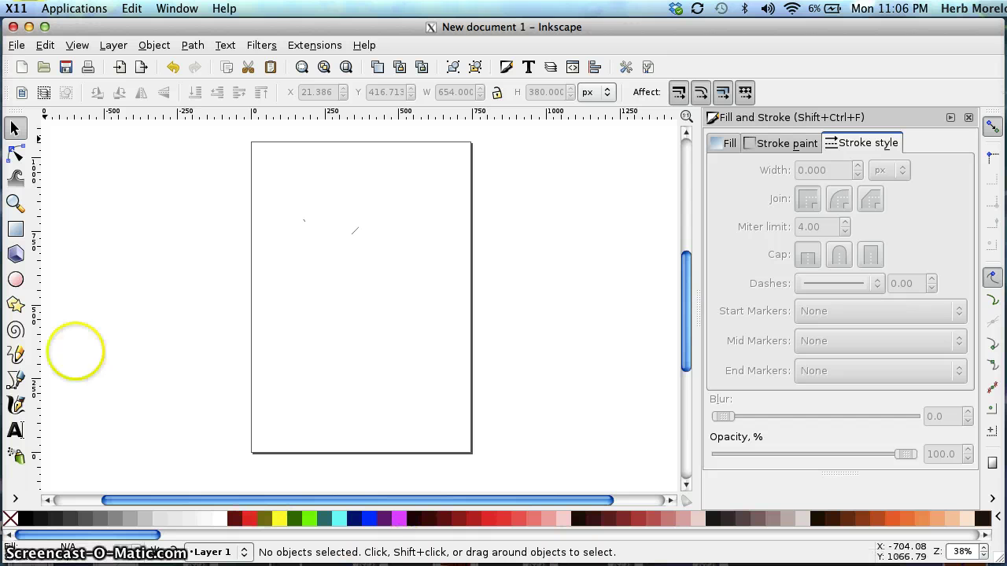
Step: Import Dentist Cropped copy.png into the document as an embedded image
left_click(16, 44)
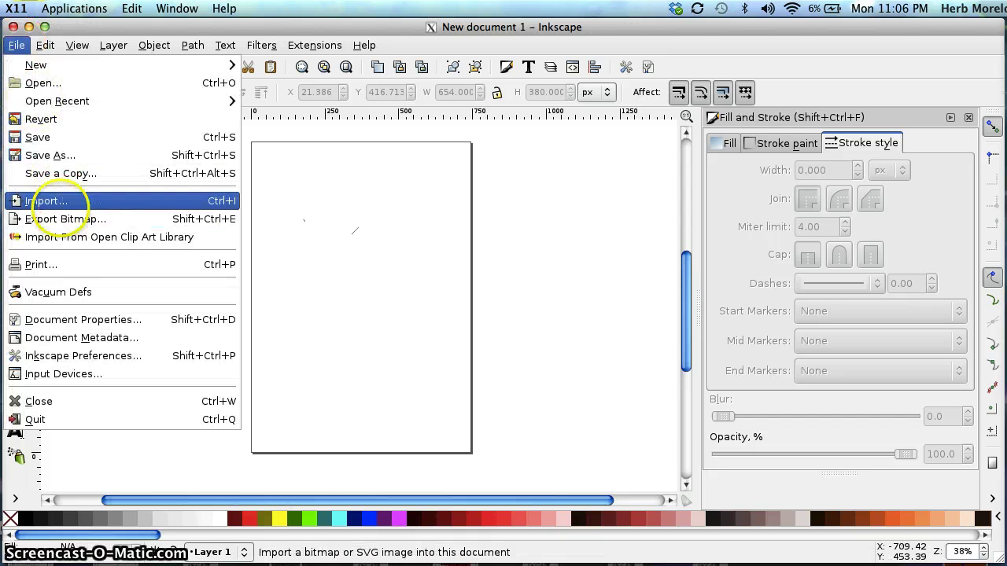
left_click(46, 200)
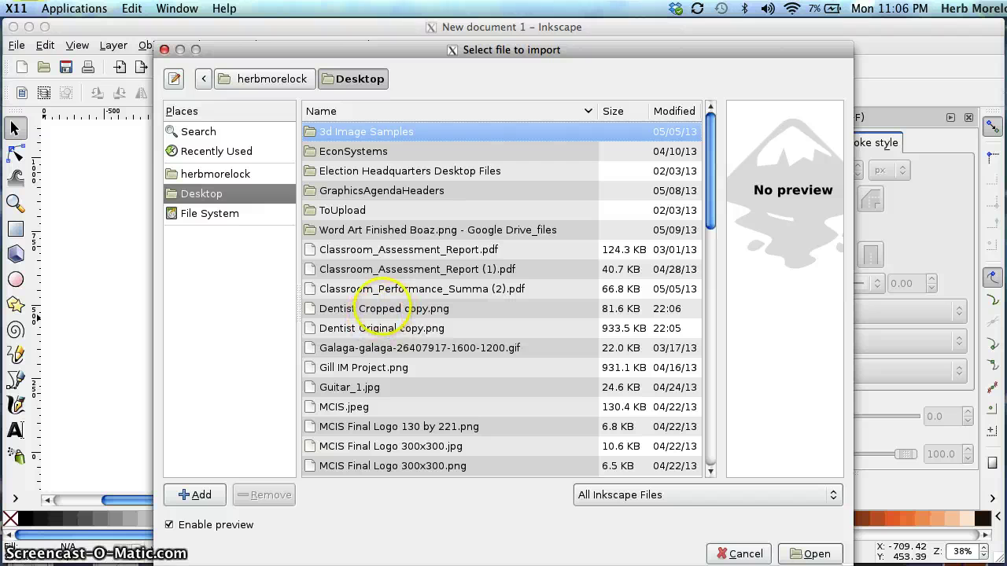
double_click(370, 309)
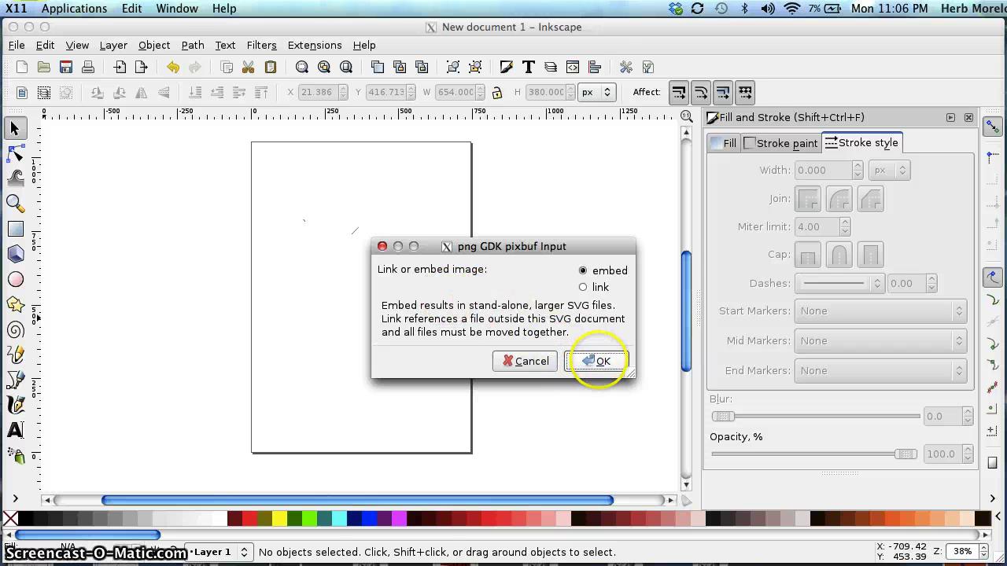
left_click(596, 361)
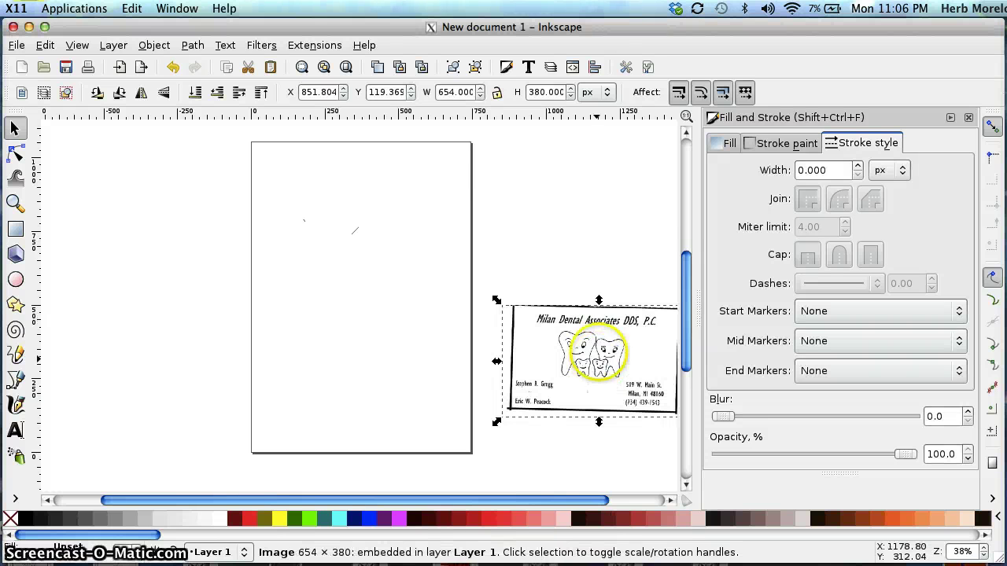
Step: Move the business-card image onto the upper half of the page and select it
left_click_drag(598, 338, 364, 280)
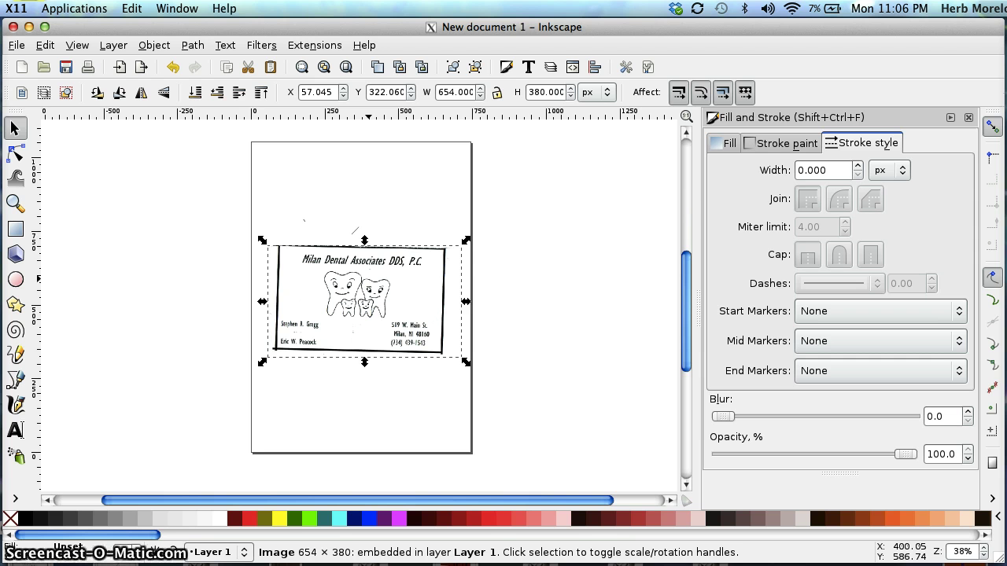
key("alt")
key("plus")
key("plus")
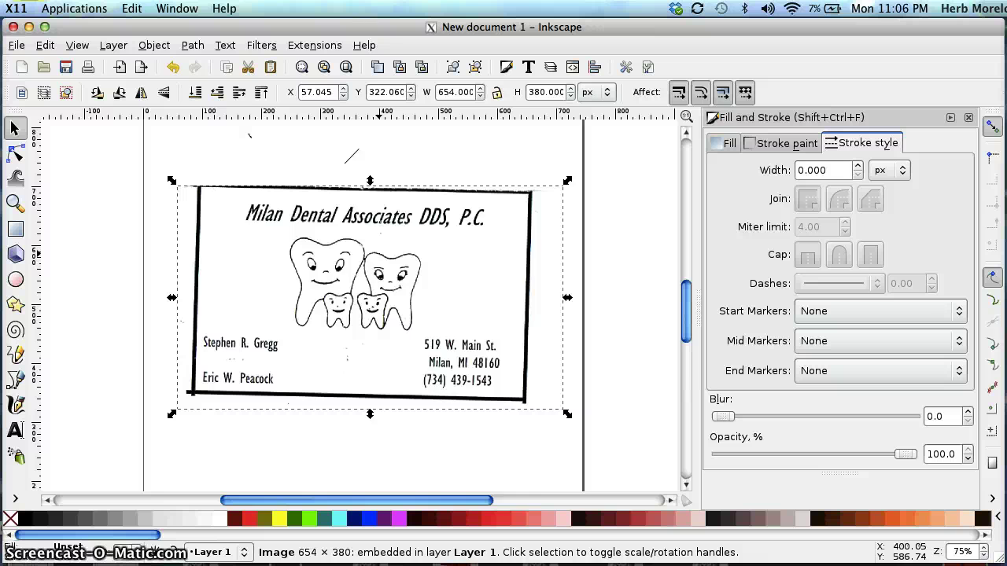
key("minus")
key("minus")
key("alt")
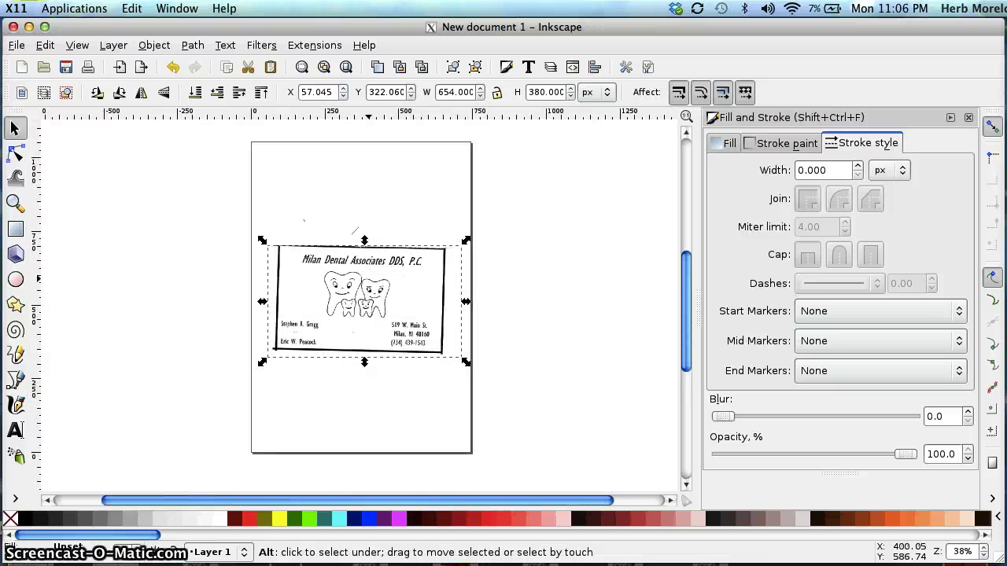
key("plus")
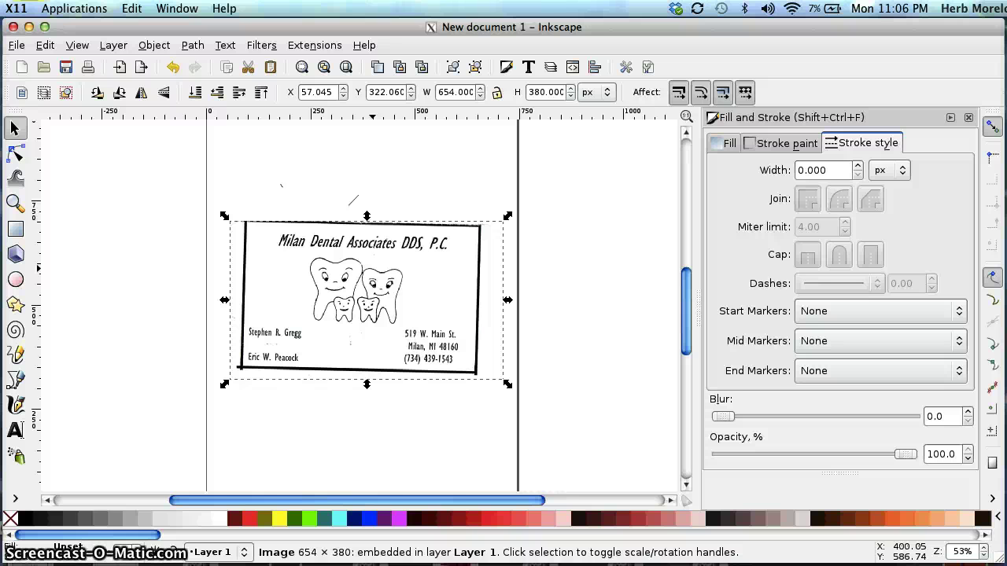
left_click(176, 275)
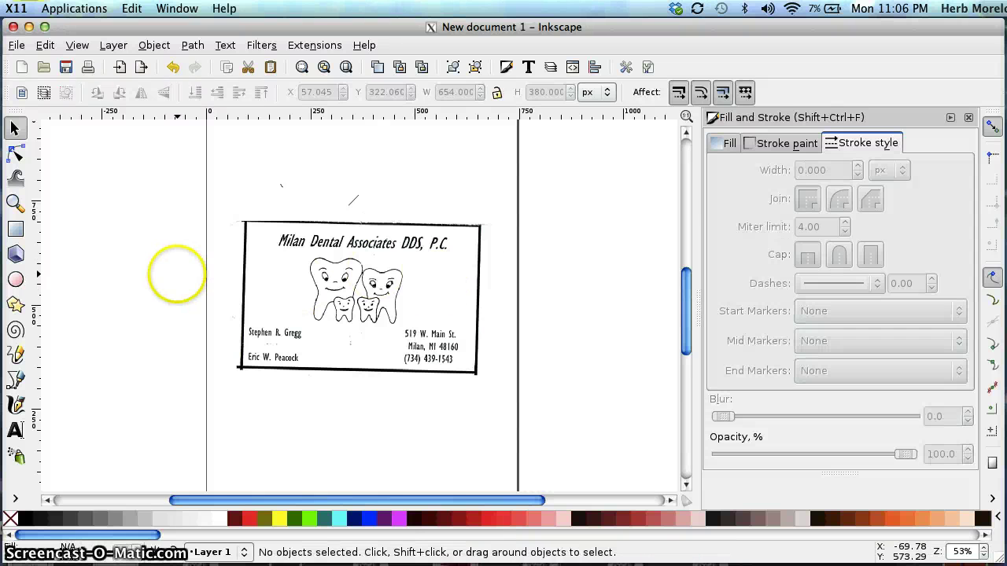
left_click(251, 266)
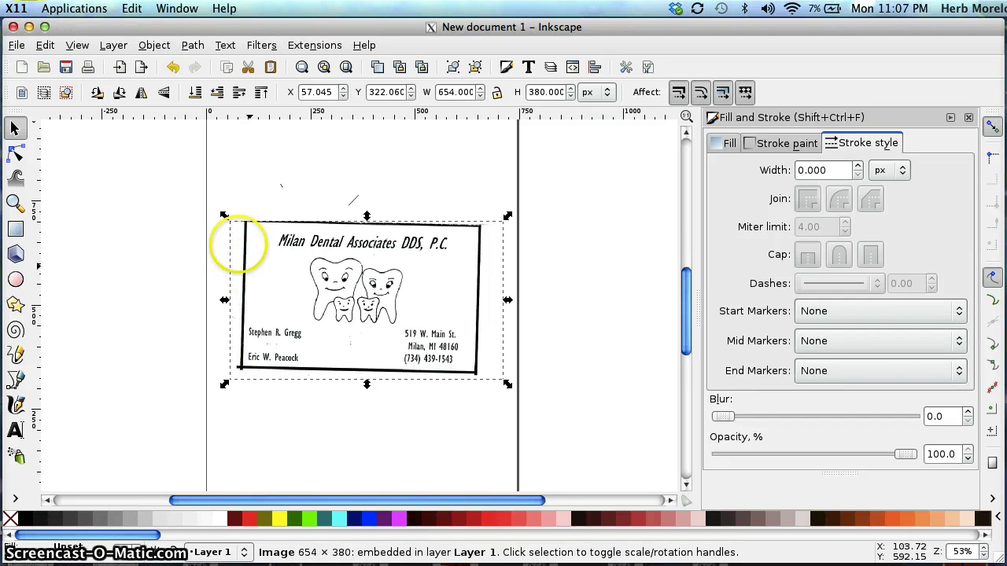
left_click(193, 45)
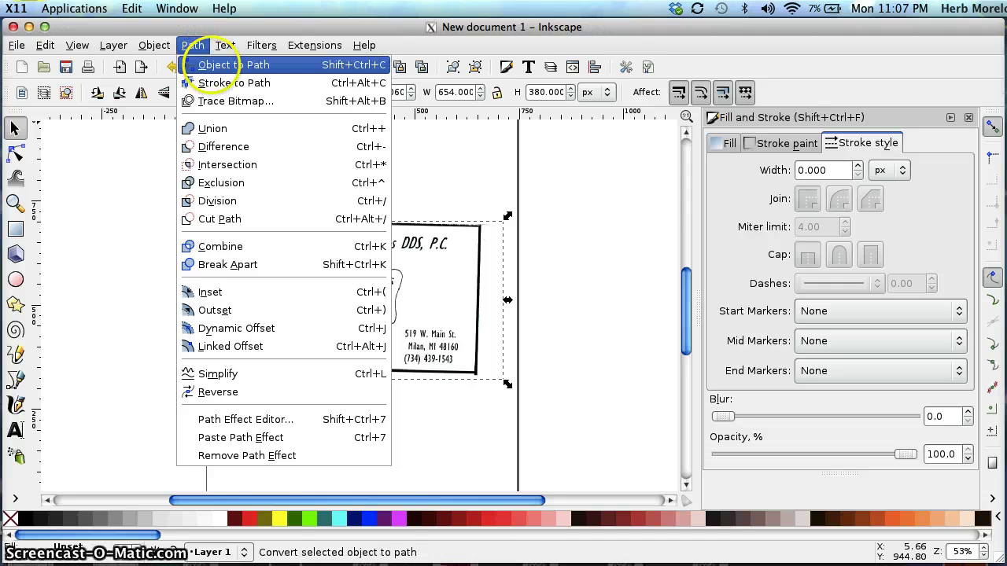
Step: Trace the business-card bitmap with a 0.400 brightness cutoff into a 1218-node vector path
left_click(214, 104)
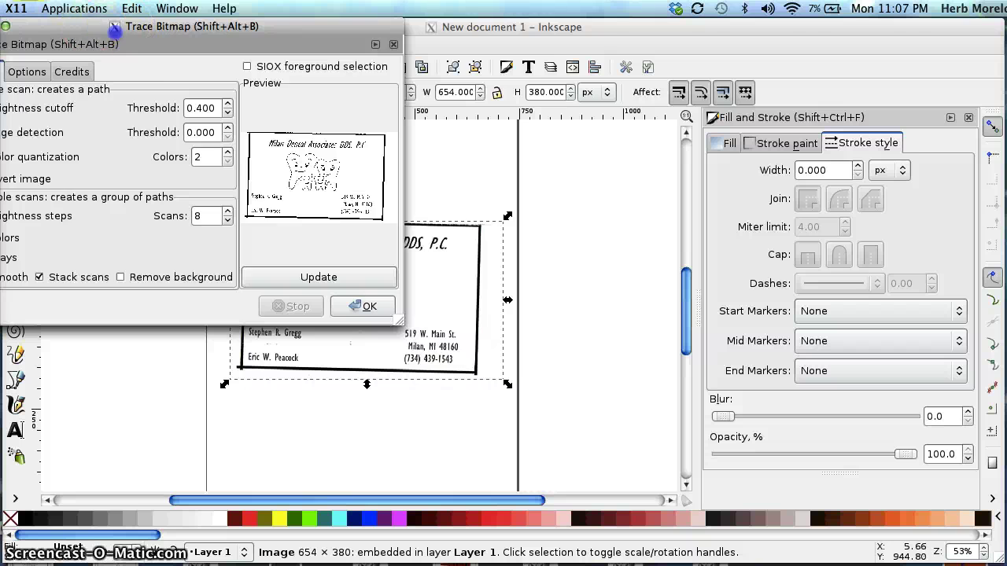
left_click_drag(90, 27, 220, 73)
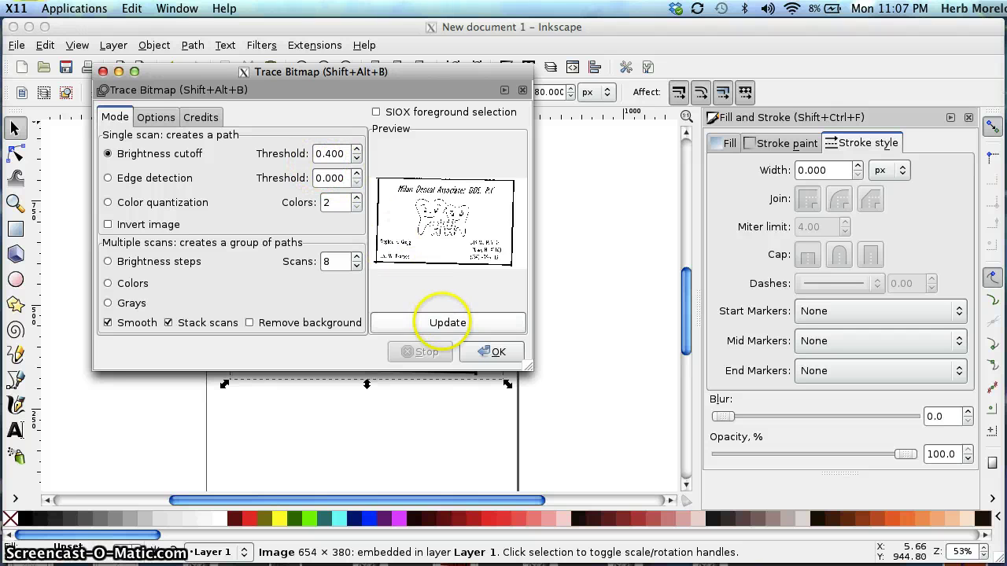
left_click(445, 322)
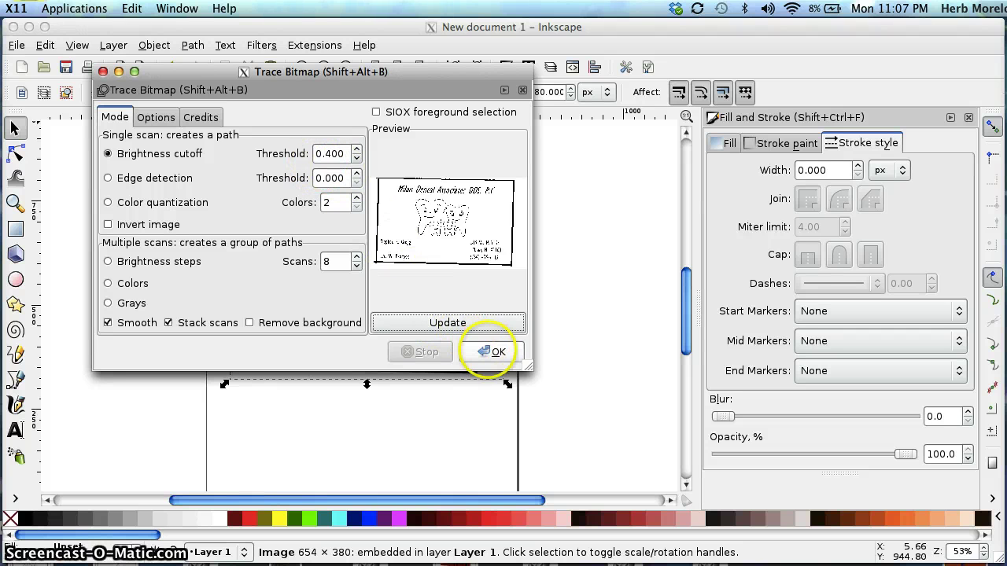
left_click(488, 350)
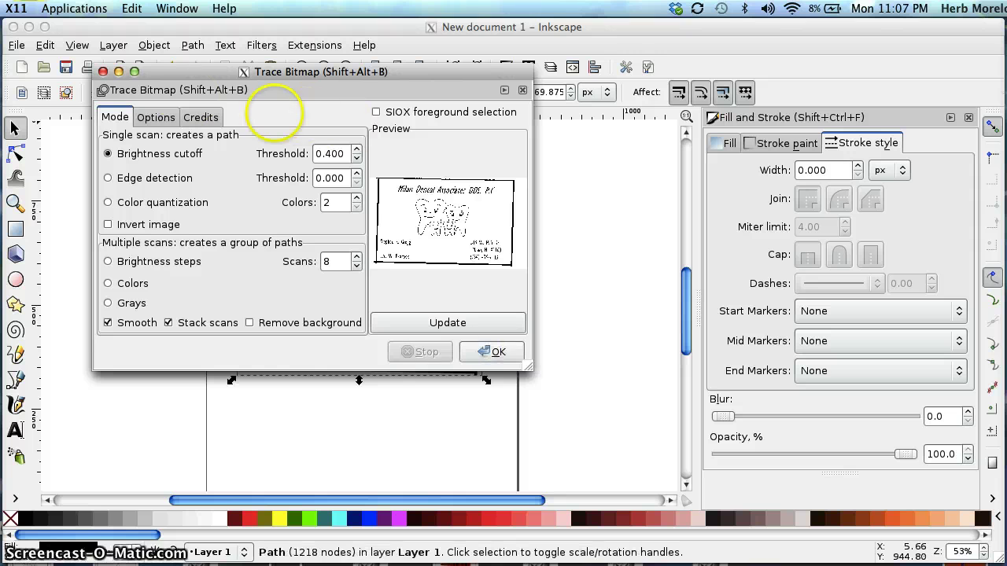
left_click(102, 71)
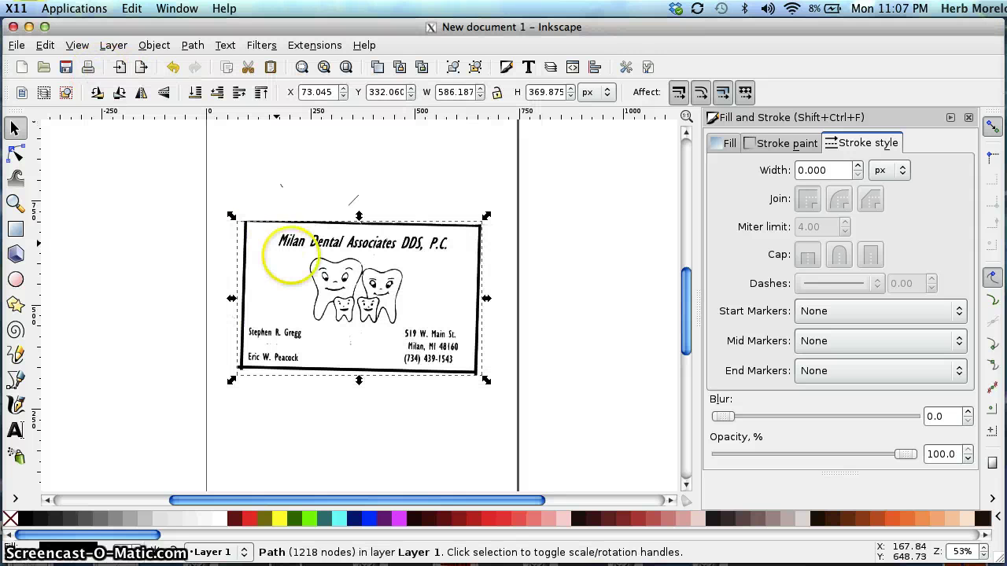
Step: Move the traced card path above the original bitmap, to X 48.529, Y 737.515
mouse_move(344, 286)
left_mouse_down()
mouse_move(423, 221)
mouse_move(434, 155)
left_mouse_up()
scroll(615, 332, "up", 7)
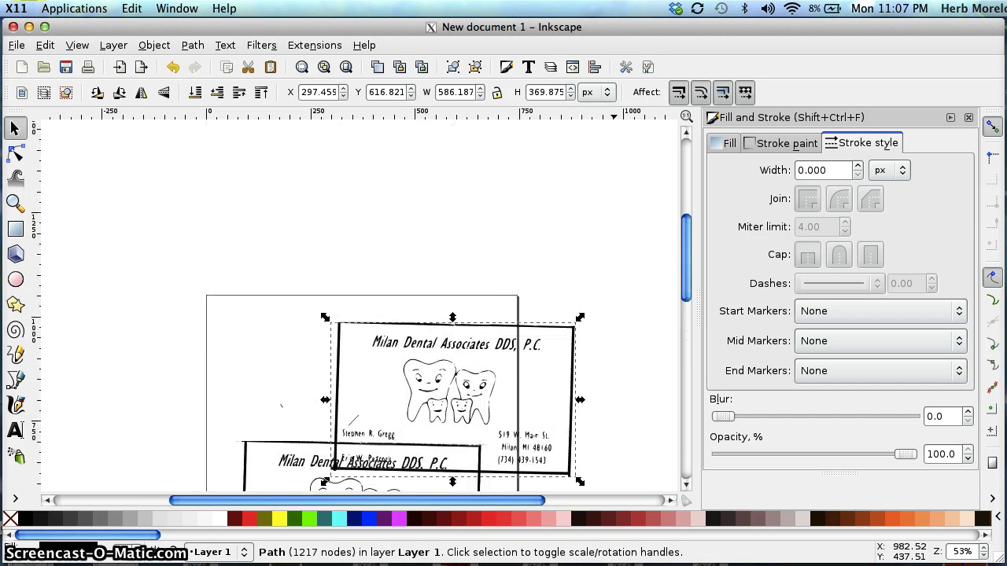
left_click_drag(472, 380, 363, 323)
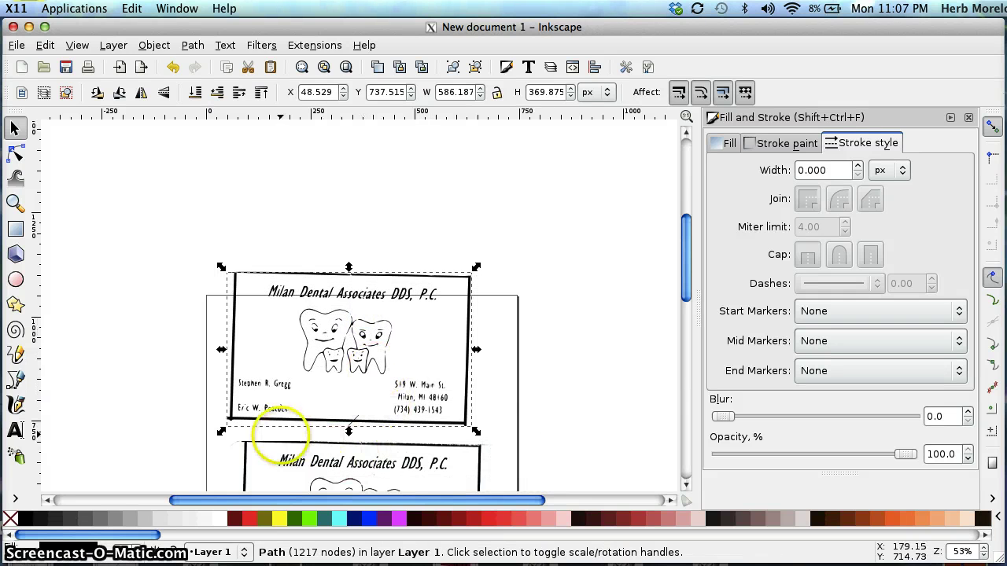
left_click(273, 444)
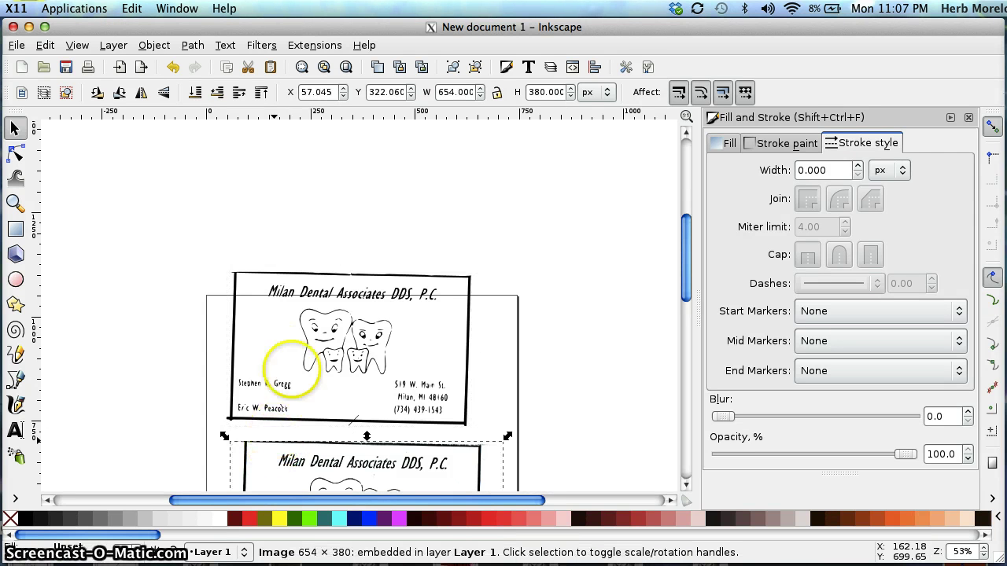
left_click(323, 271)
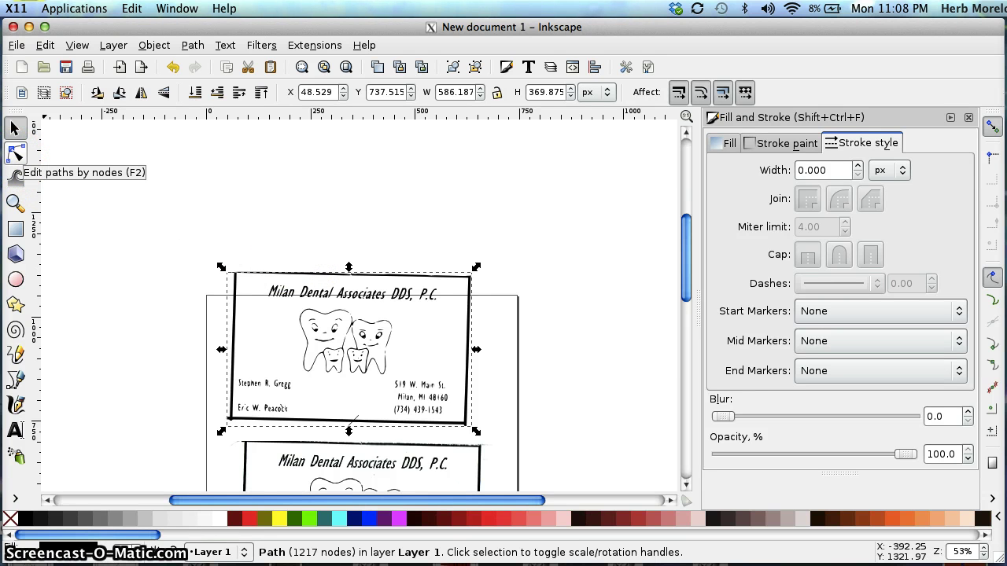
Step: Show the traced card's nodes with the Node tool and zoom in to inspect the teeth
left_click(15, 155)
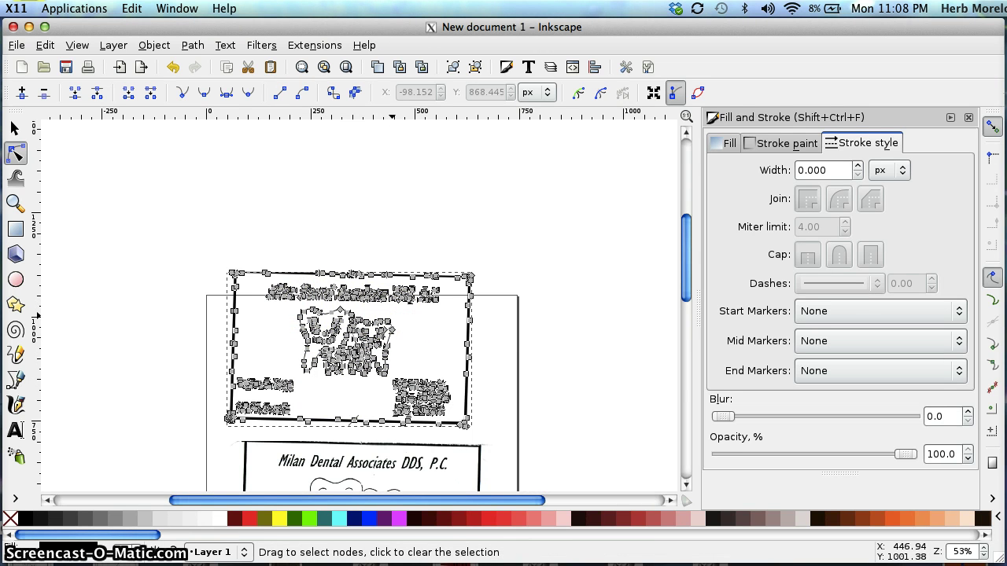
key("plus")
key("plus")
key("plus")
key("plus")
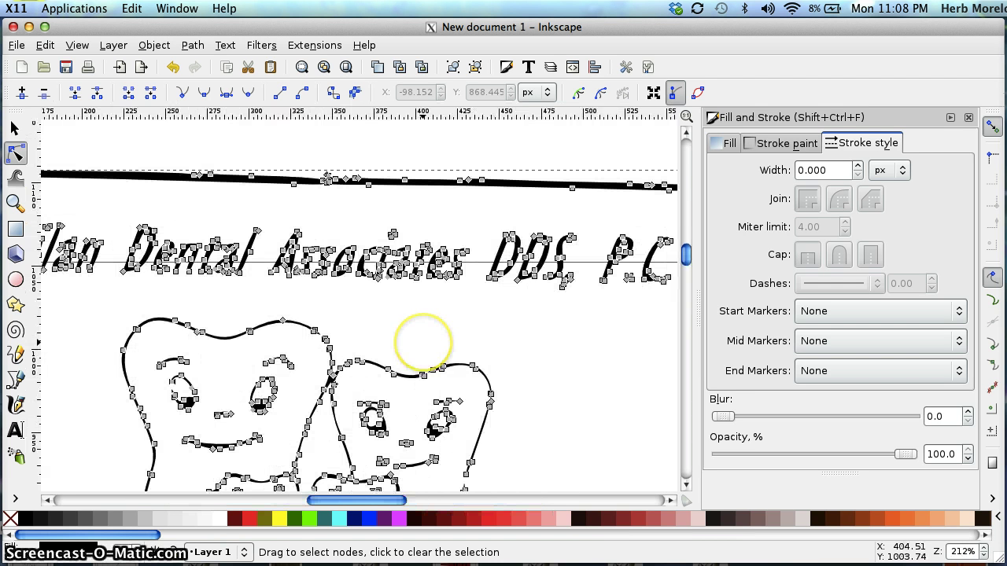
scroll(420, 341, "down", 2)
scroll(420, 342, "down", 1)
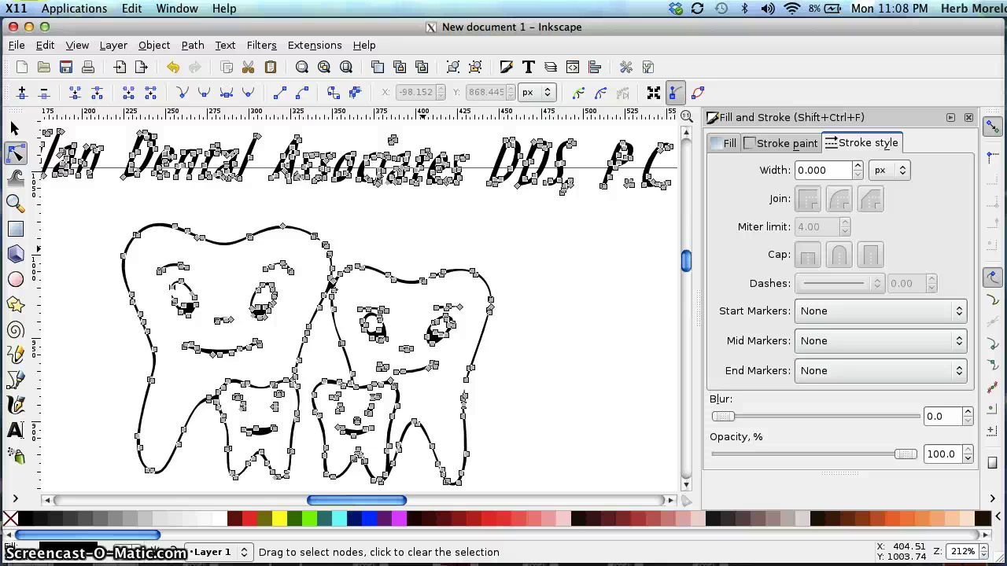
scroll(421, 342, "down", 2)
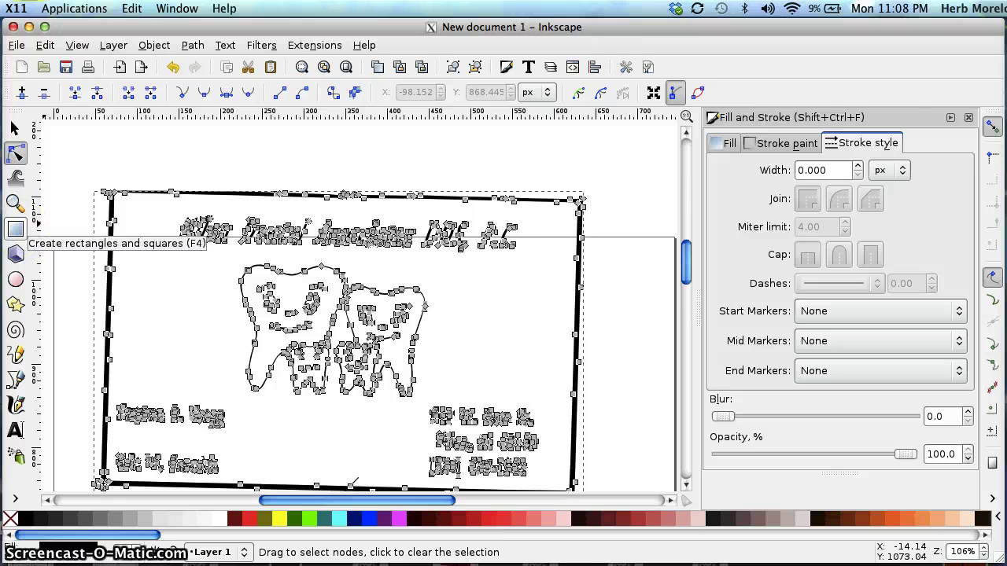
Step: Draw a rectangle over the teeth and select it together with the traced card
left_click(16, 229)
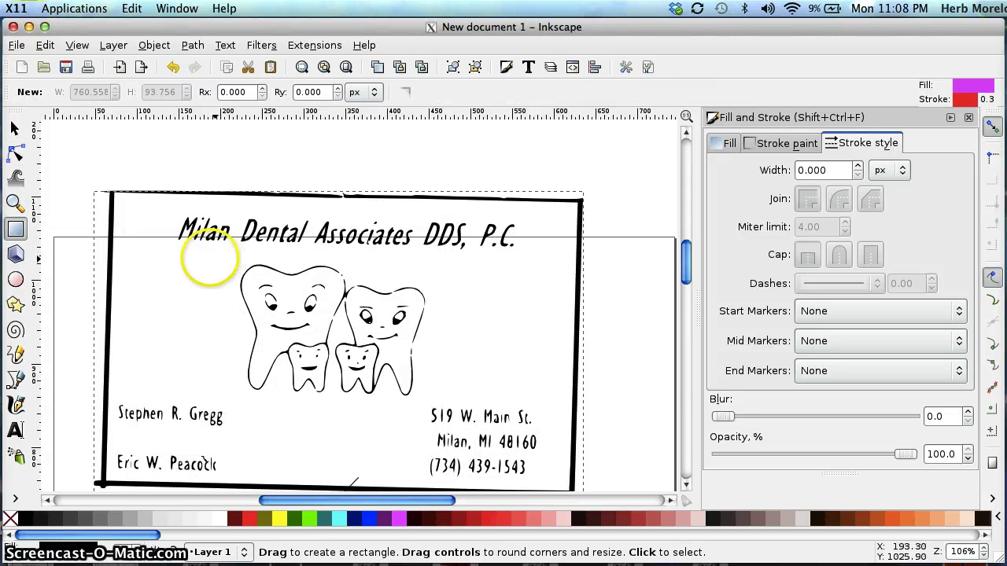
mouse_move(195, 255)
left_mouse_down()
mouse_move(383, 310)
mouse_move(447, 401)
left_mouse_up()
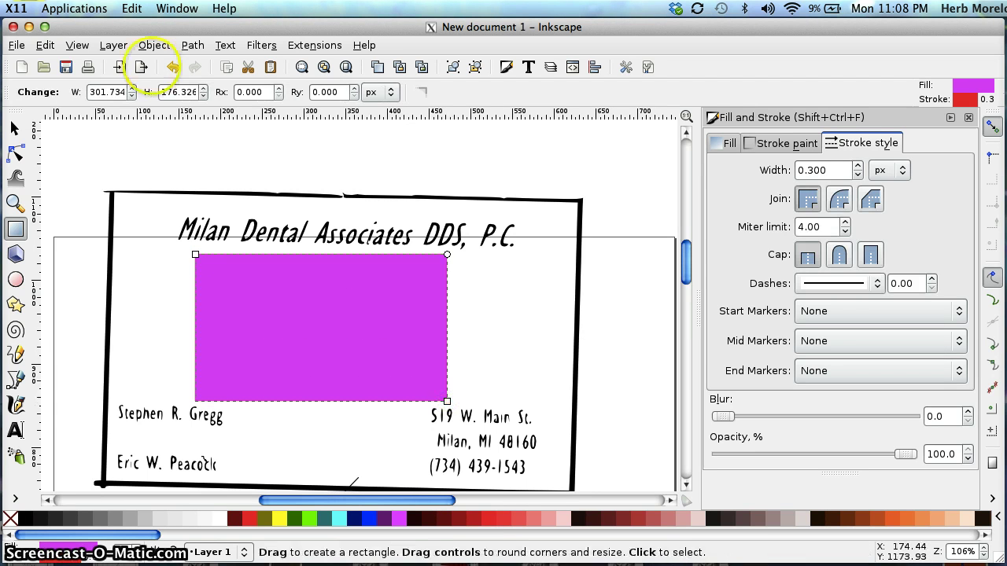
left_click(16, 128)
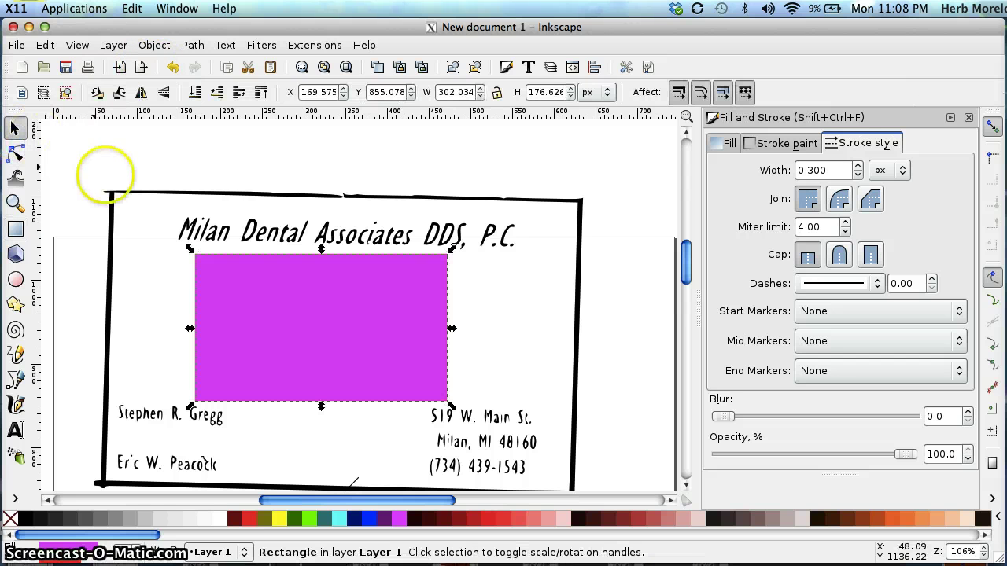
key("shift")
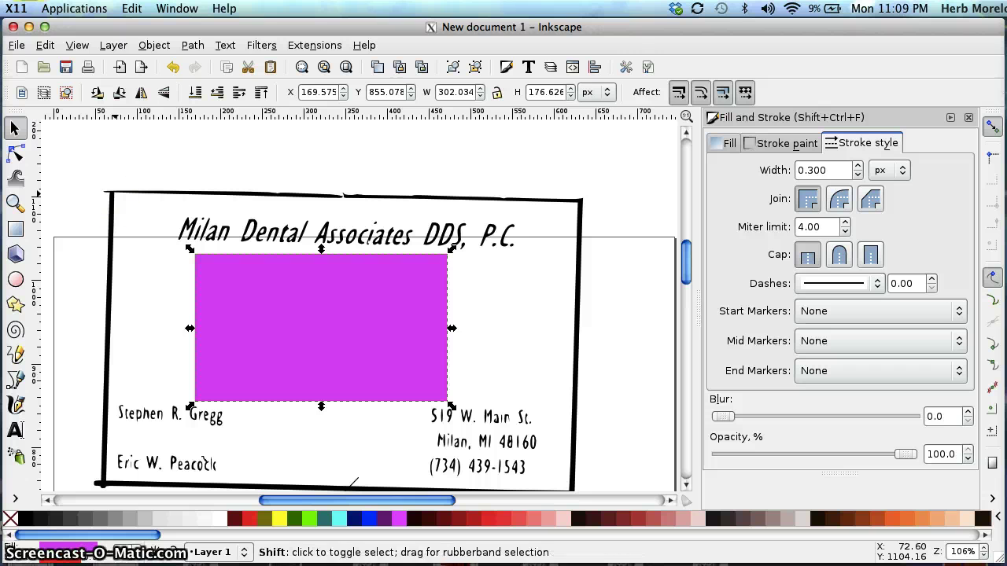
left_click(353, 482, "shift")
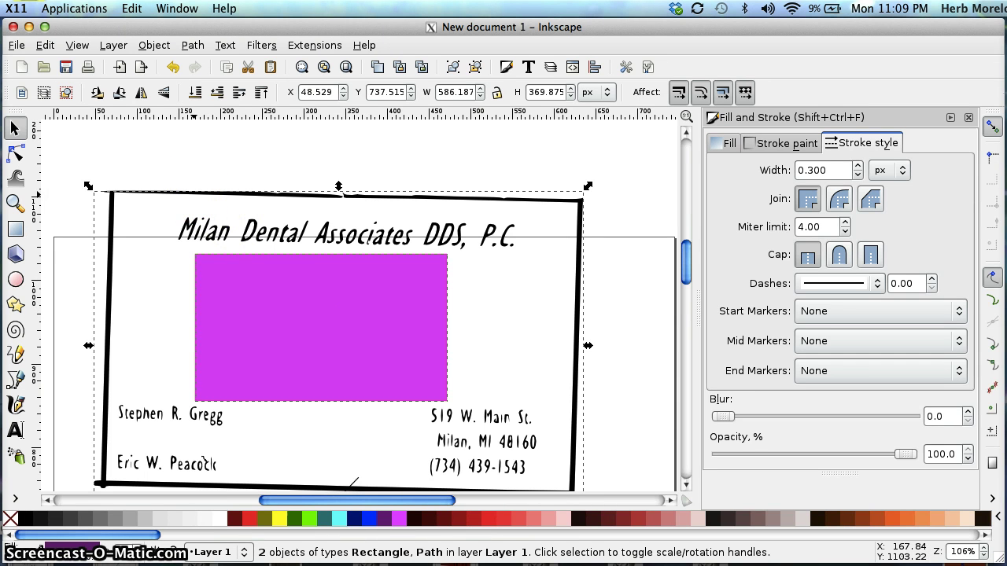
left_click(192, 45)
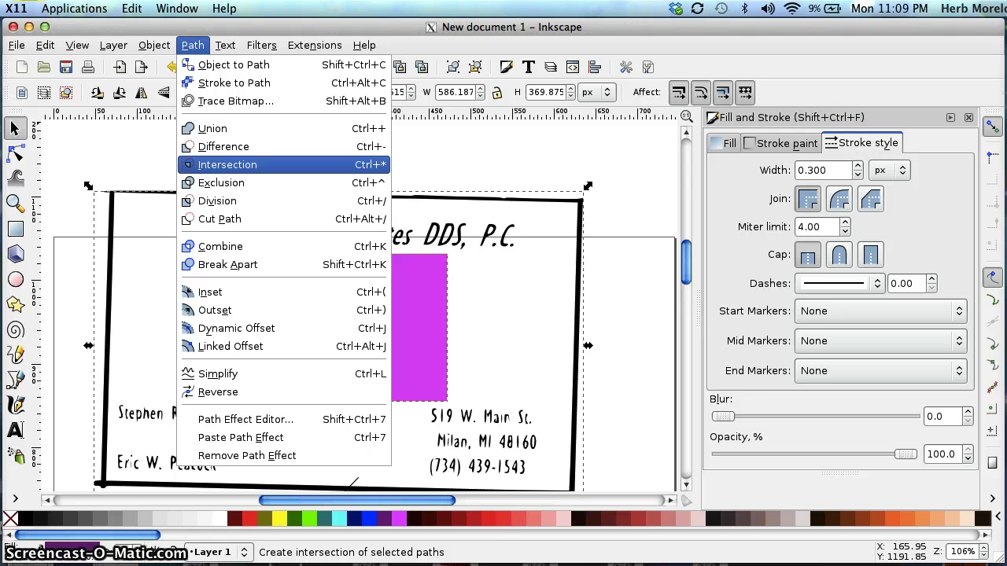
Step: Intersect the rectangle with the traced card, leaving only the 330-node teeth drawing
left_click(224, 166)
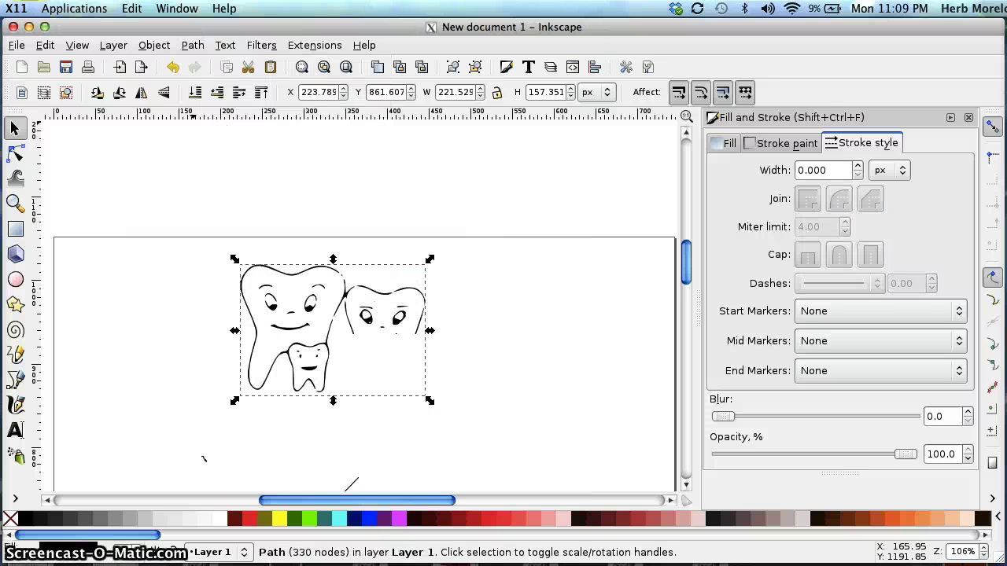
key("alt")
key("z")
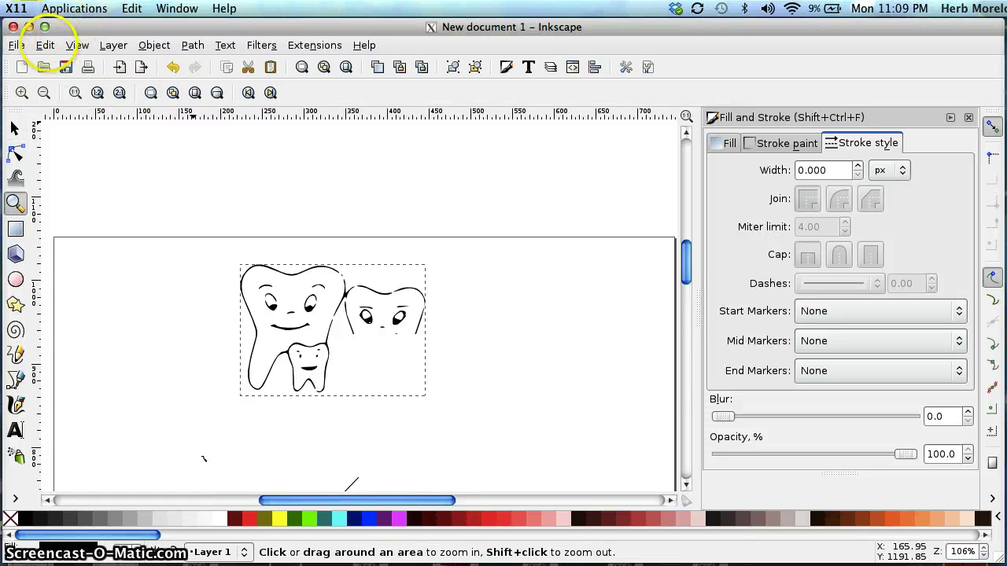
Step: Bring up the Undo History panel
left_click(45, 45)
left_click(75, 100)
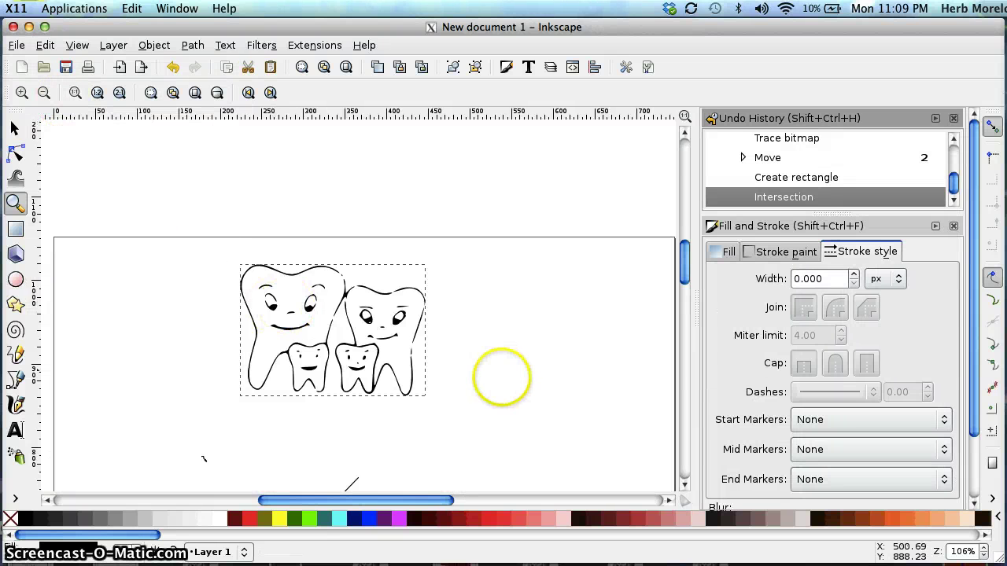
scroll(499, 375, "down", 2)
scroll(385, 327, "down", 6)
scroll(385, 327, "left", 1)
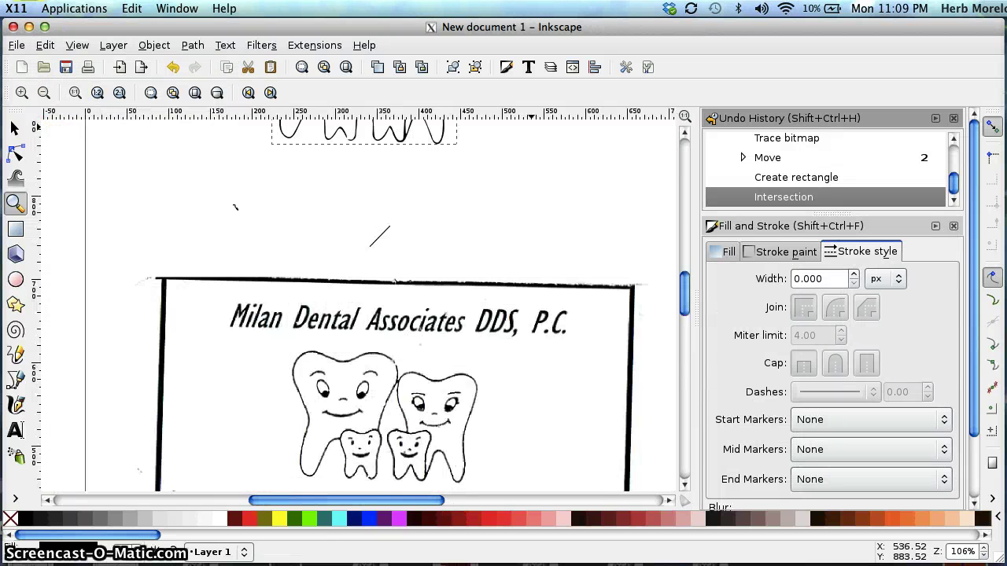
scroll(385, 326, "up", 7)
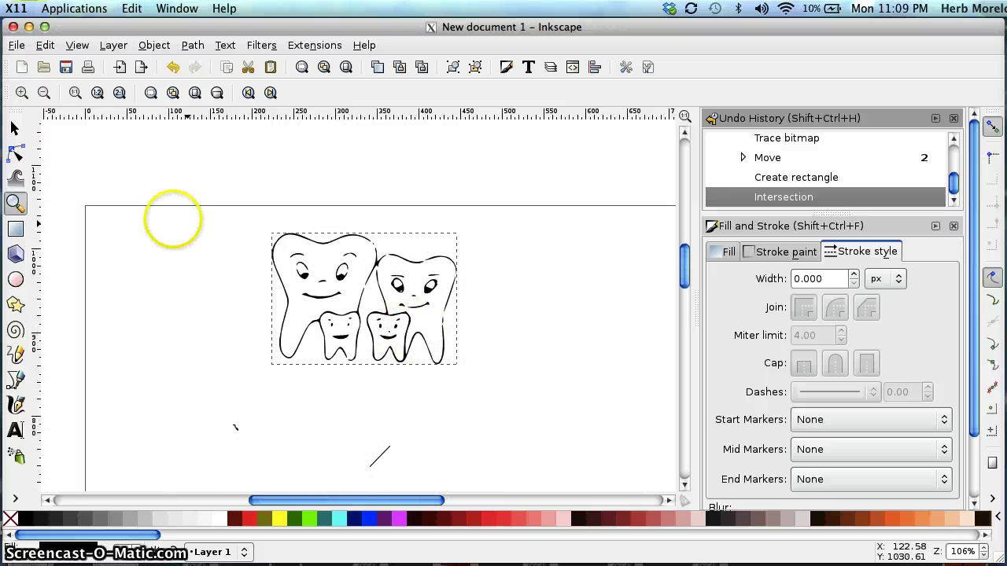
Step: Scale the teeth drawing up to about 474 × 348 px and select the stray line below it
left_click(14, 128)
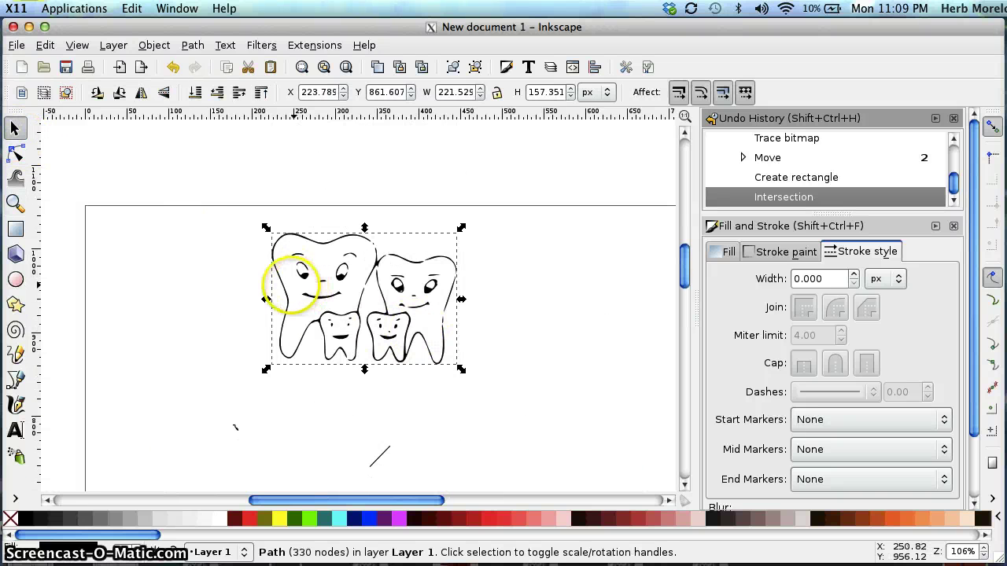
left_click(275, 285)
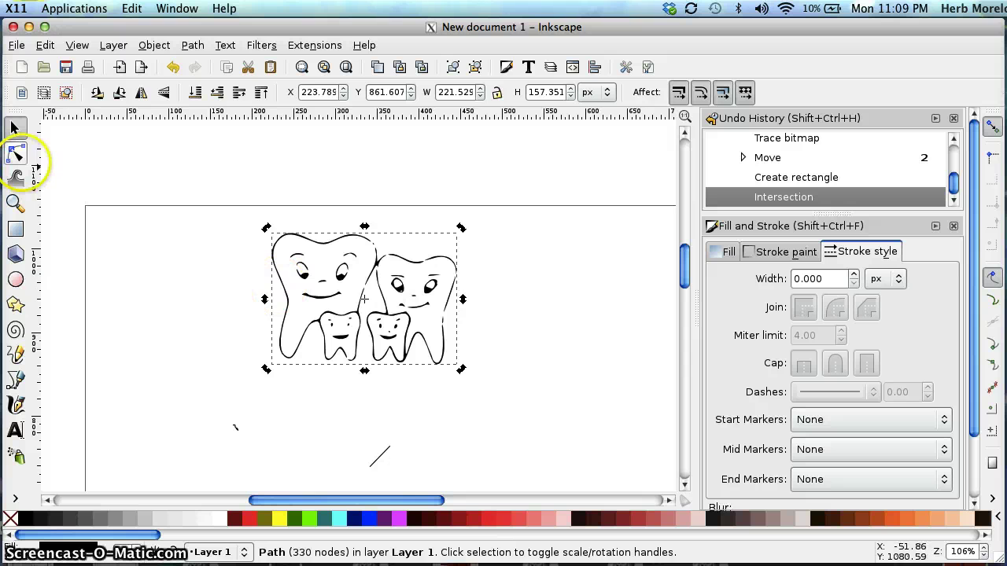
left_click(16, 155)
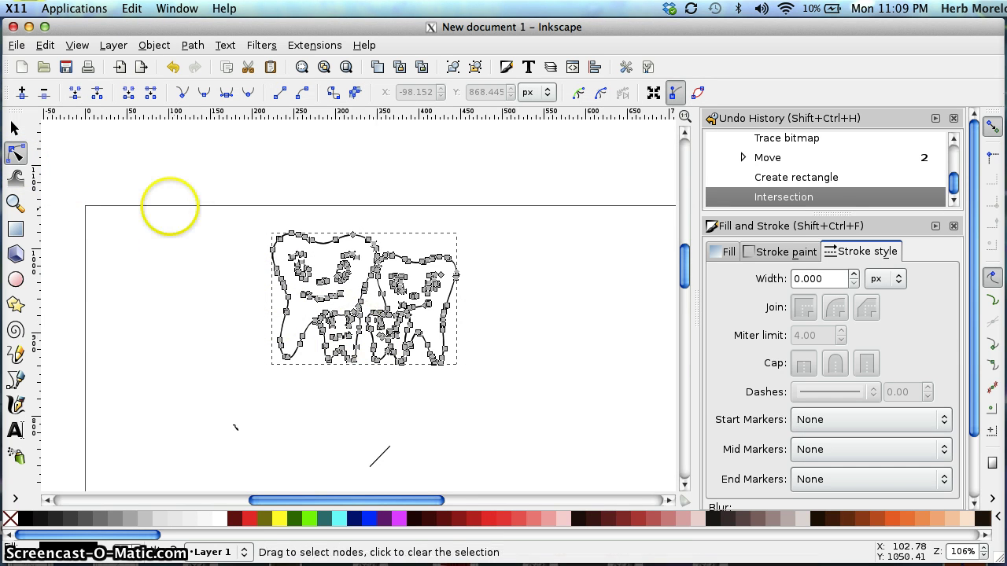
left_click(14, 127)
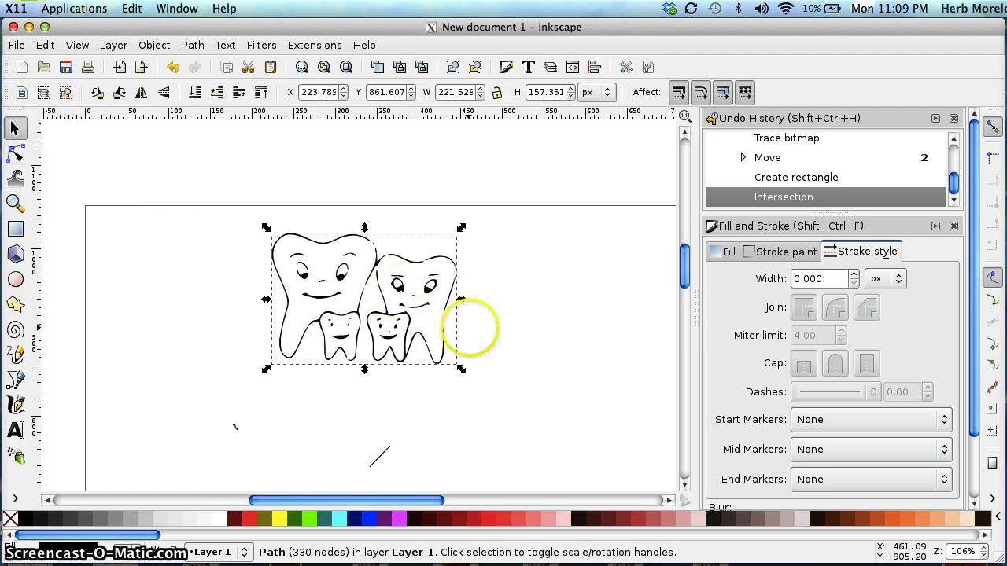
mouse_move(461, 369)
left_mouse_down()
mouse_move(574, 441)
mouse_move(480, 367)
mouse_move(605, 488)
mouse_move(566, 450)
left_mouse_up()
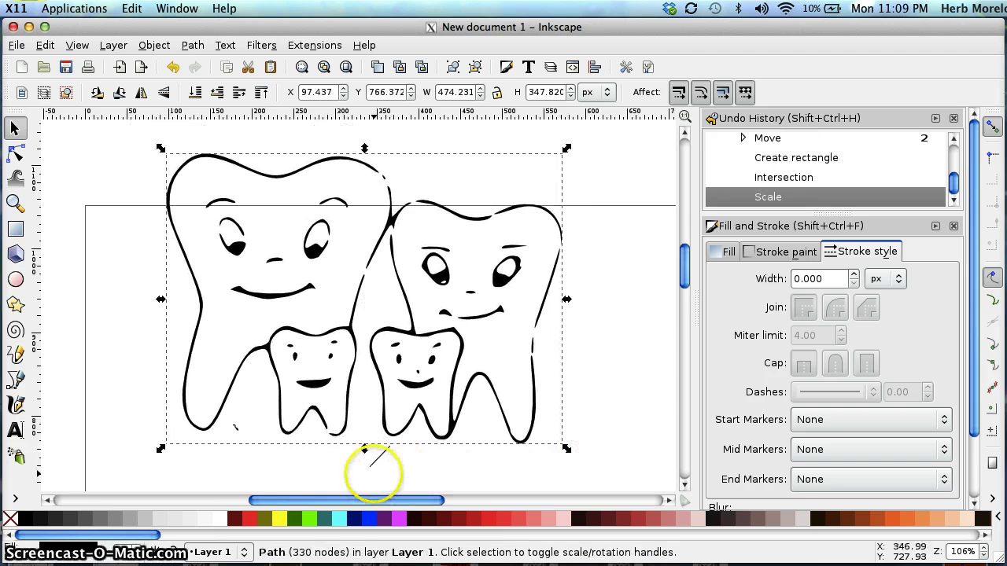
left_click(377, 459)
Step: Delete the small stray diagonal line beneath the teeth
key("Delete")
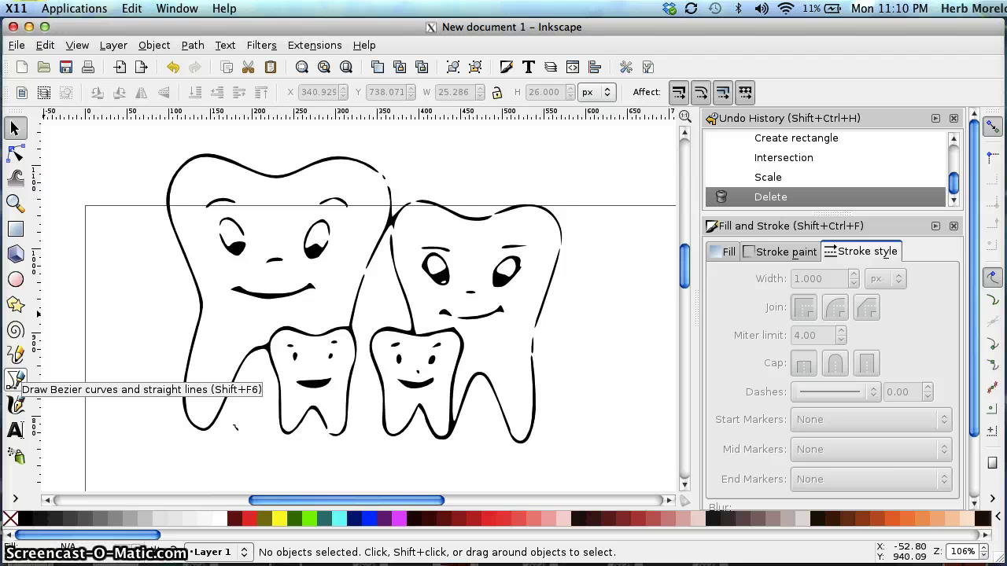
Step: Draw a three-point Bezier curve spanning the gap in the large right tooth's right edge
left_click(16, 380)
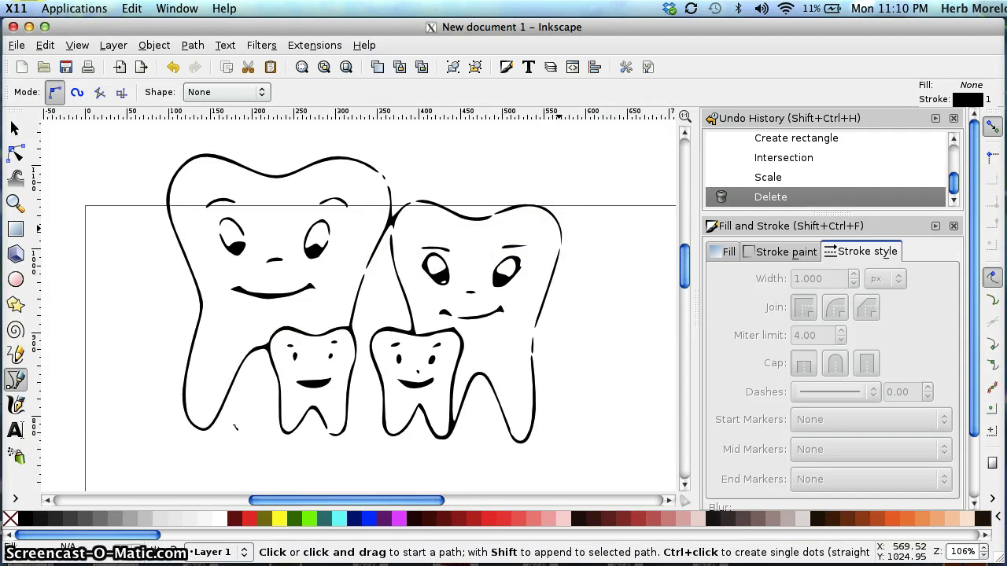
left_click(561, 228)
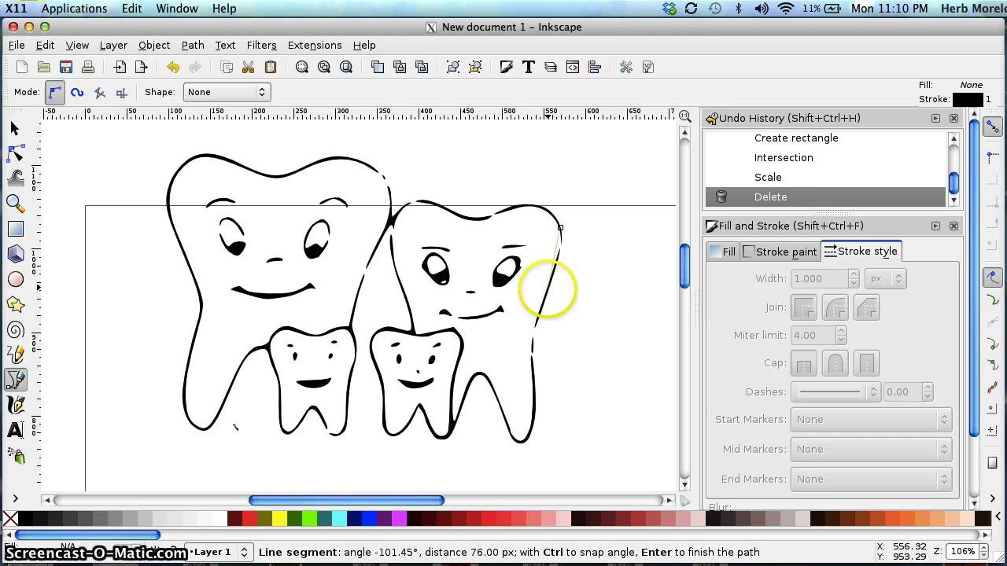
left_click(547, 290)
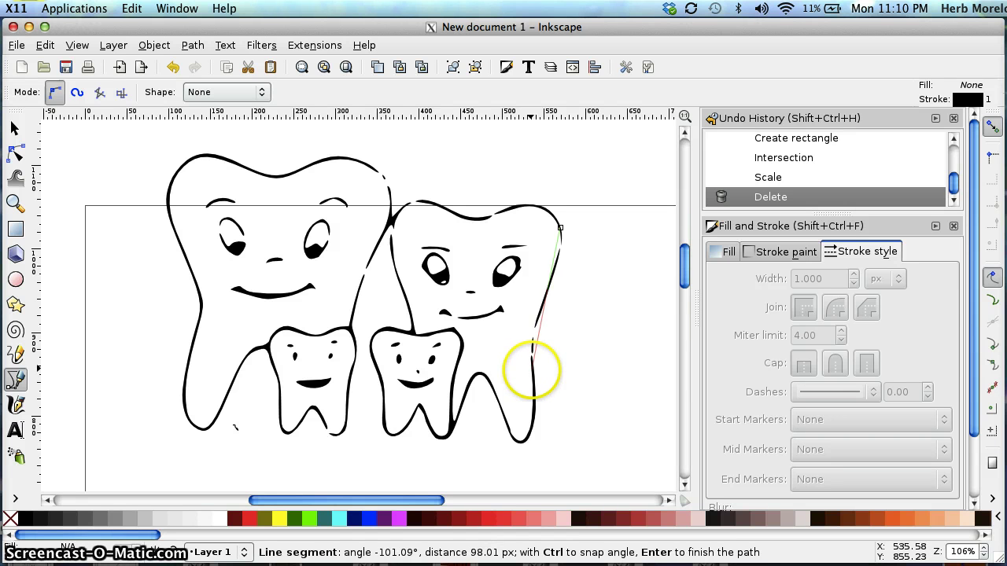
double_click(531, 369)
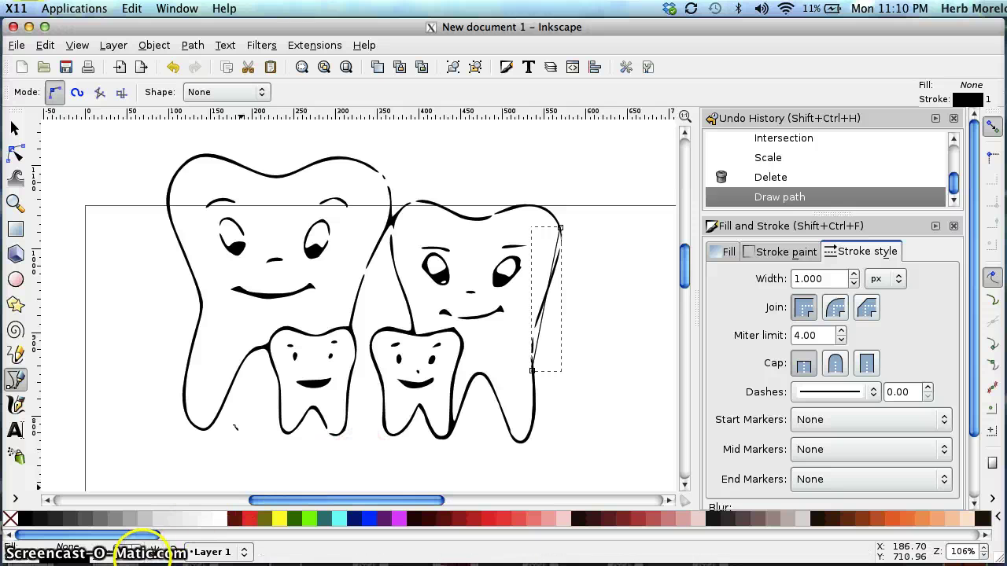
Step: Give the new curve a red fill and a red ff0000ff stroke, then zoom in
left_click(249, 519)
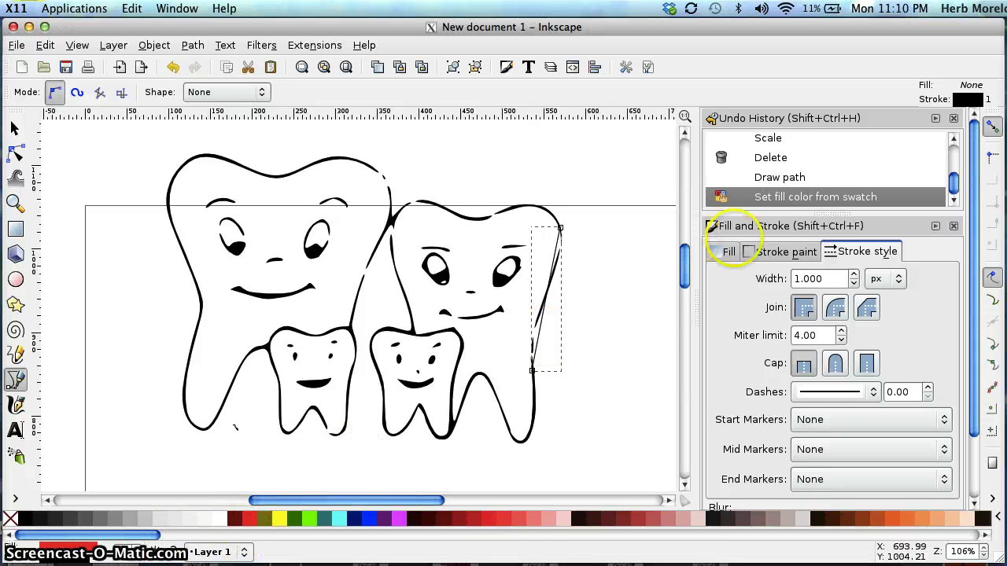
left_click(773, 252)
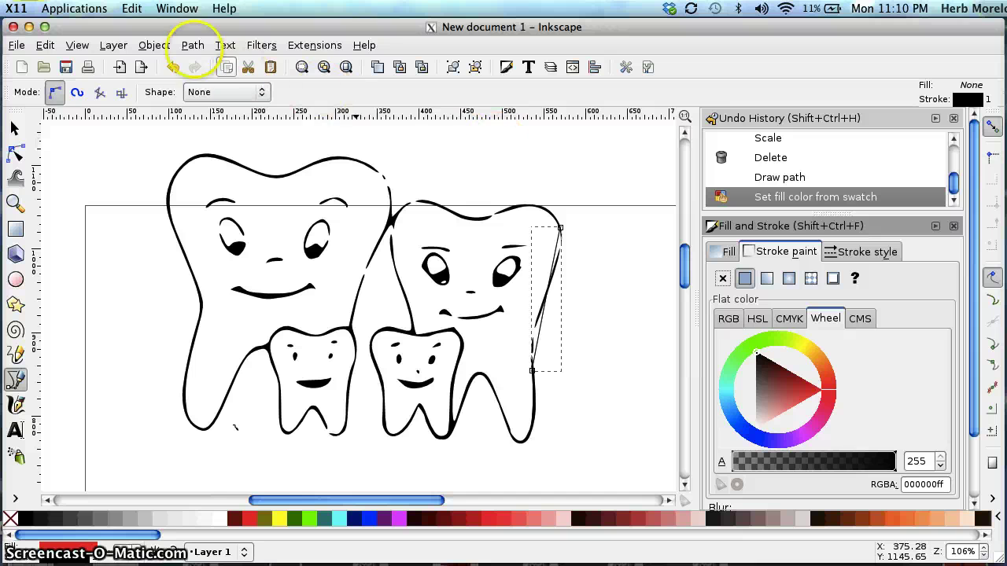
left_click(154, 45)
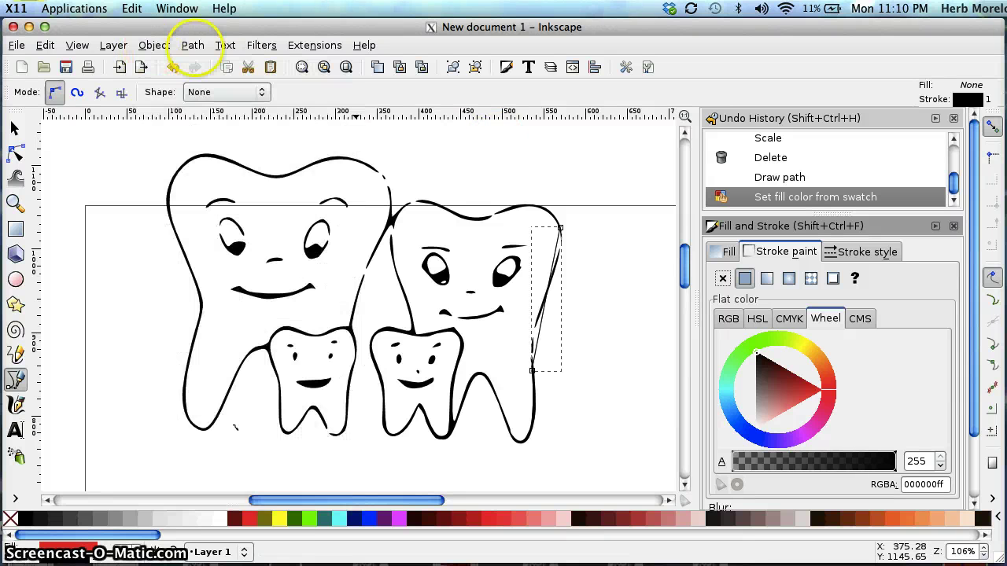
left_click_drag(801, 389, 822, 392)
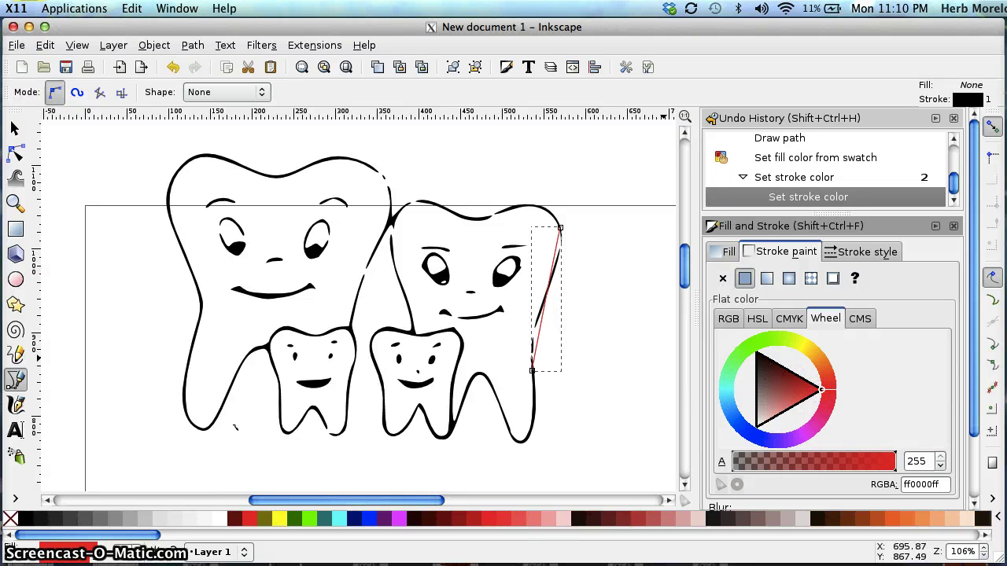
key("plus")
key("plus")
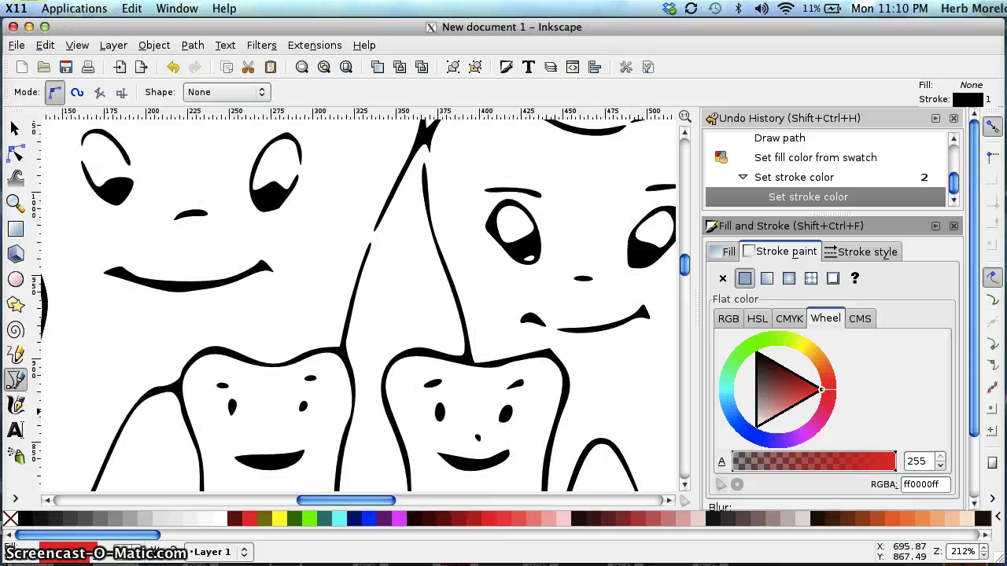
Step: Bend the red path's upper and lower segments into curves with the Node tool
left_click_drag(317, 500, 373, 500)
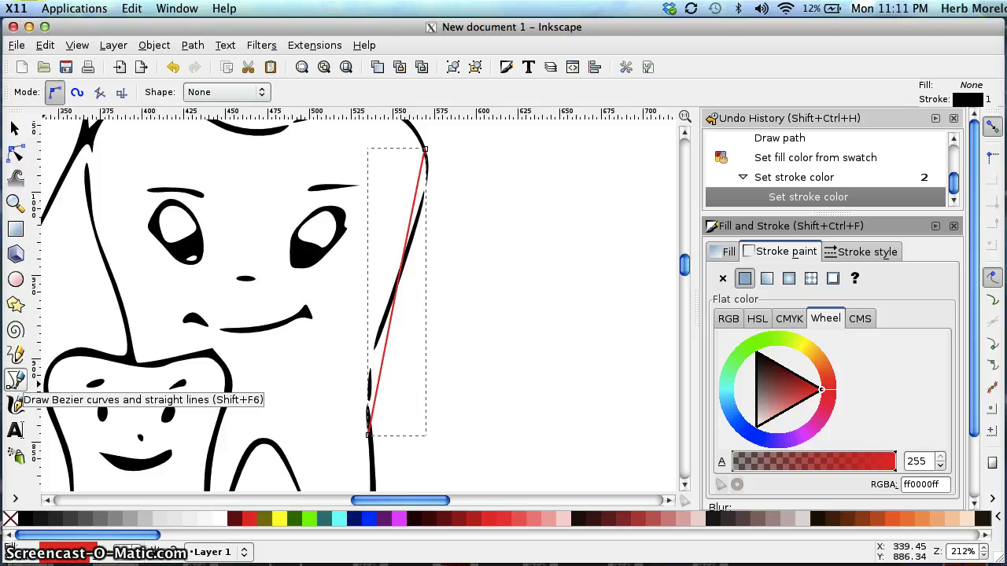
left_click(16, 379)
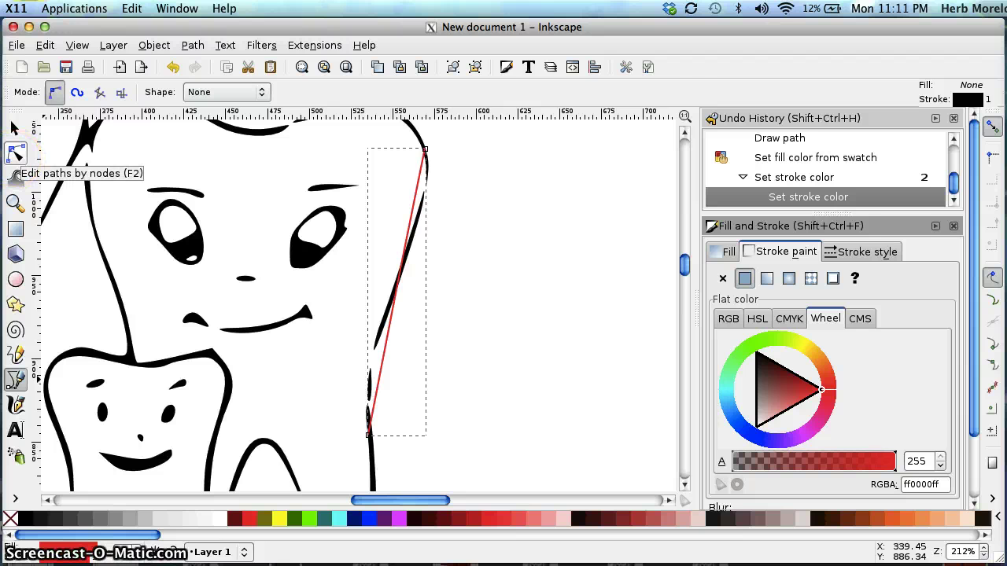
left_click(15, 154)
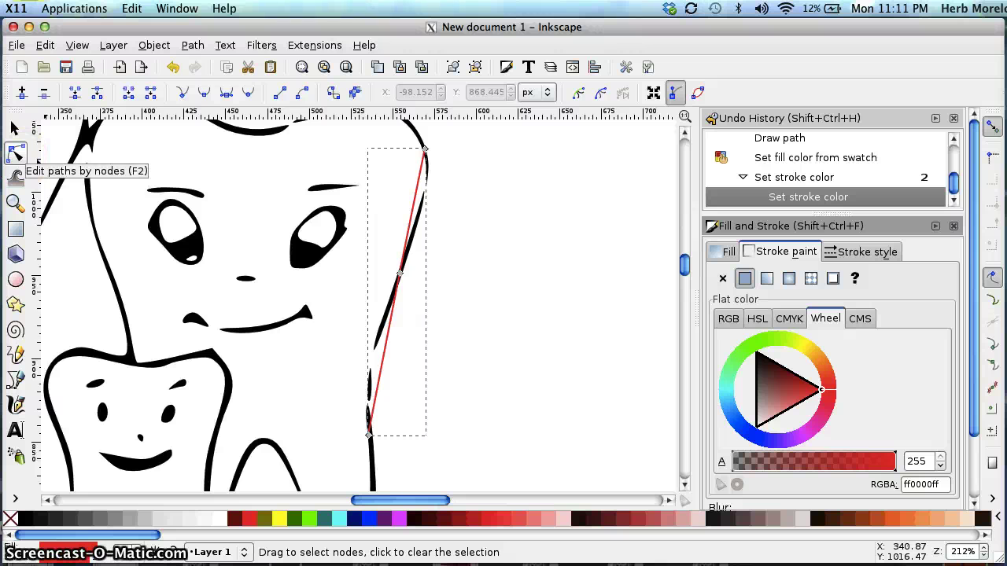
left_click(410, 225)
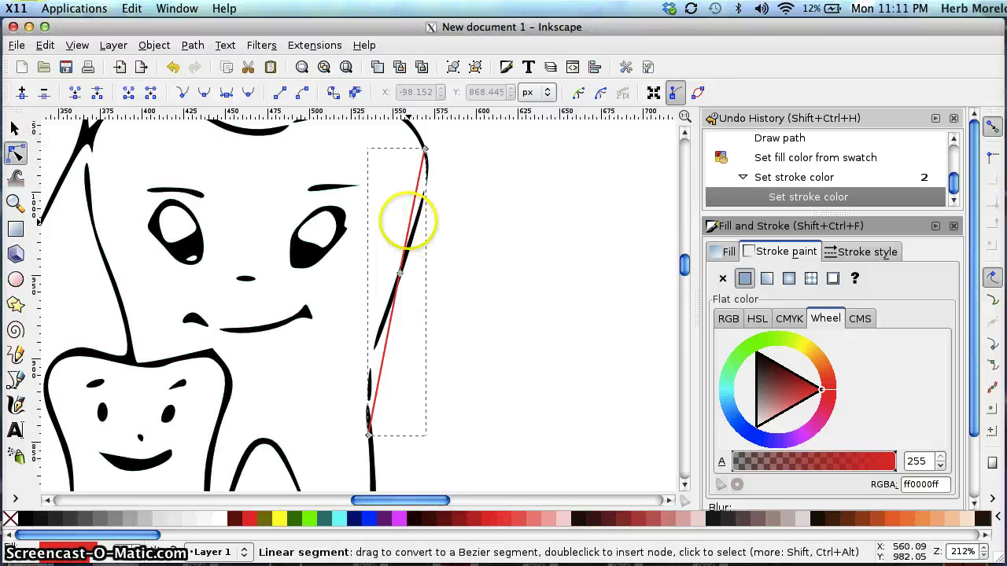
left_click(411, 219)
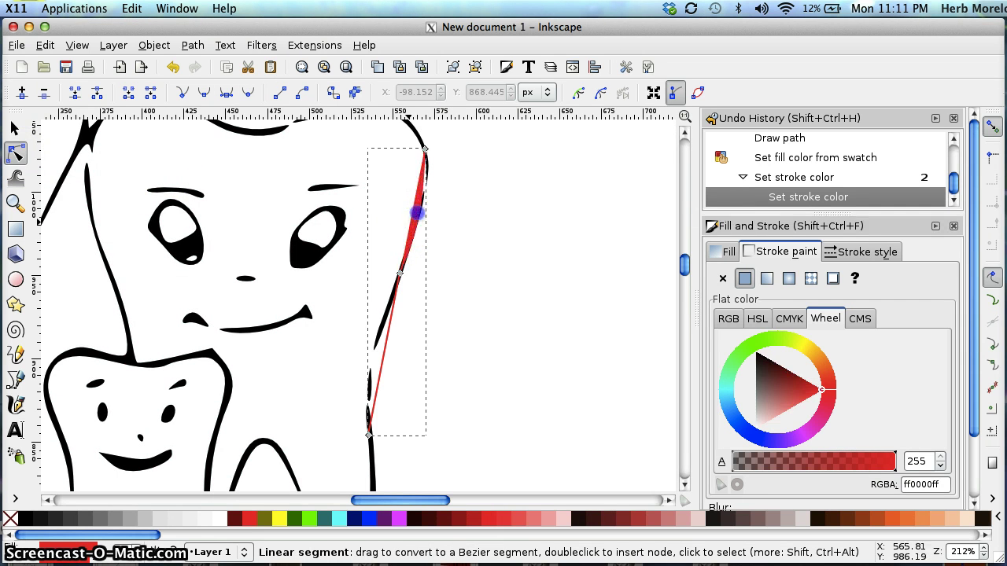
left_click_drag(417, 212, 414, 190)
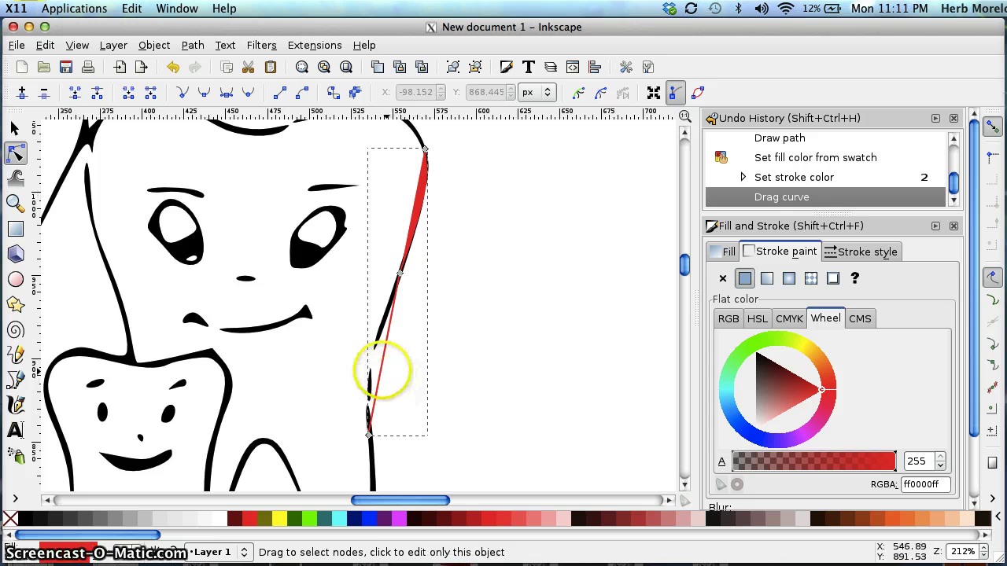
left_click_drag(383, 366, 374, 360)
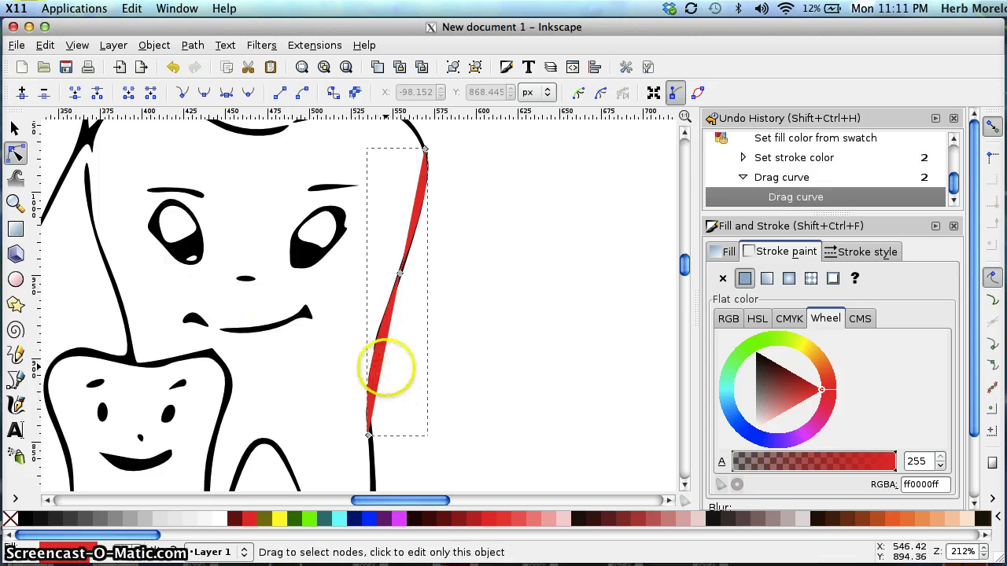
left_click(369, 433)
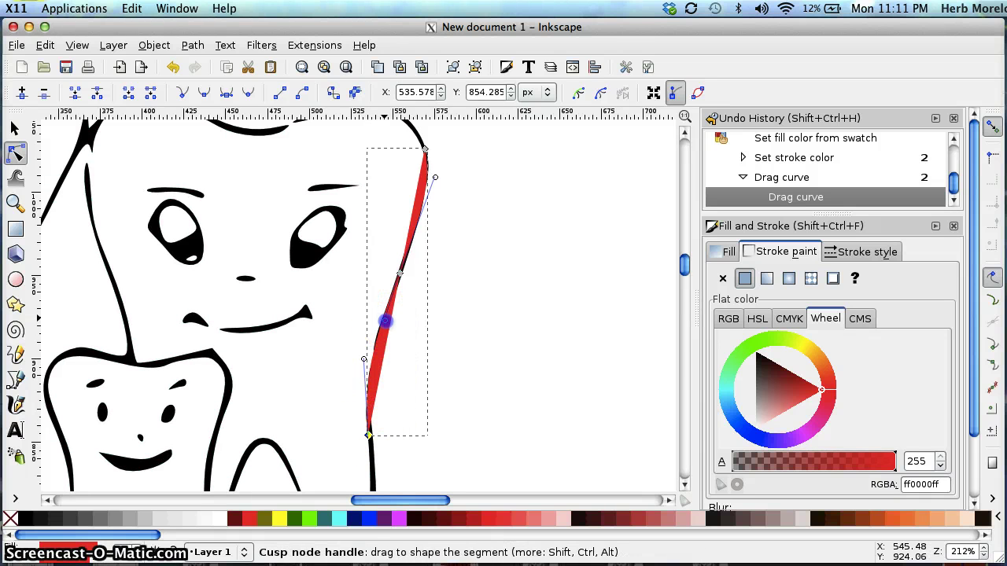
Step: Adjust the red curve's handles and middle node so it follows the tooth outline
left_click_drag(386, 325, 369, 402)
left_click_drag(363, 360, 381, 360)
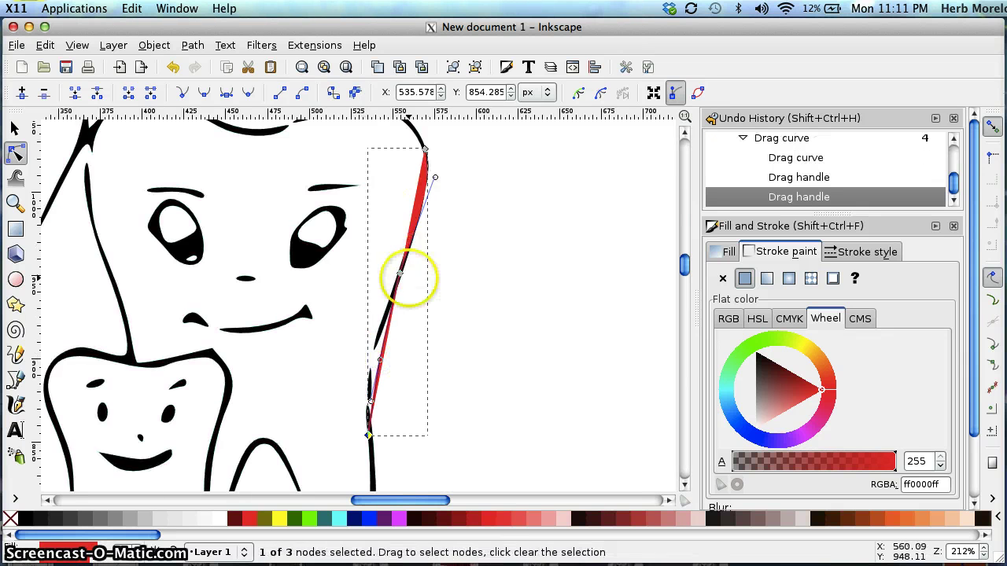
left_click_drag(399, 273, 390, 284)
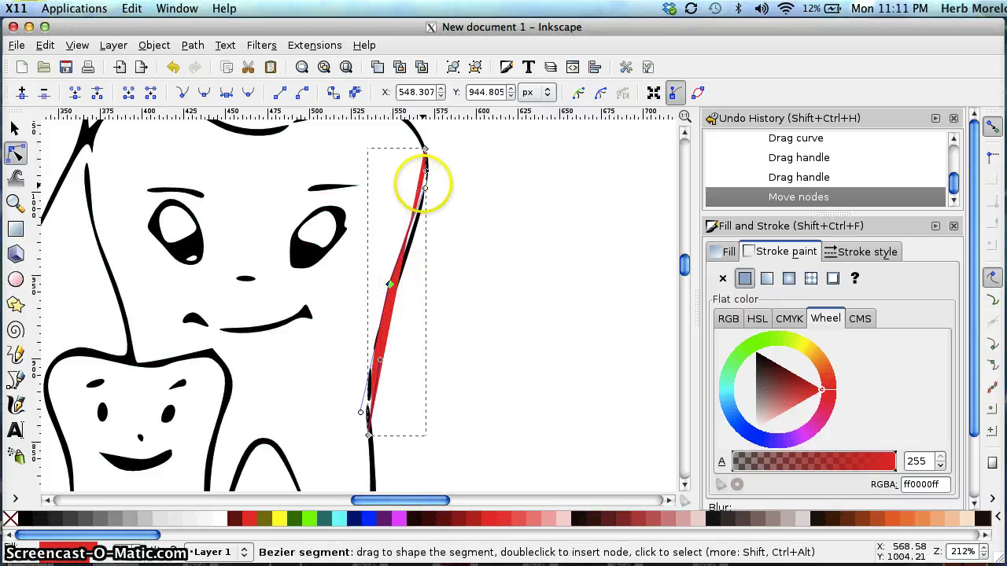
left_click_drag(420, 154, 411, 207)
left_click(391, 288)
left_click_drag(391, 289, 389, 295)
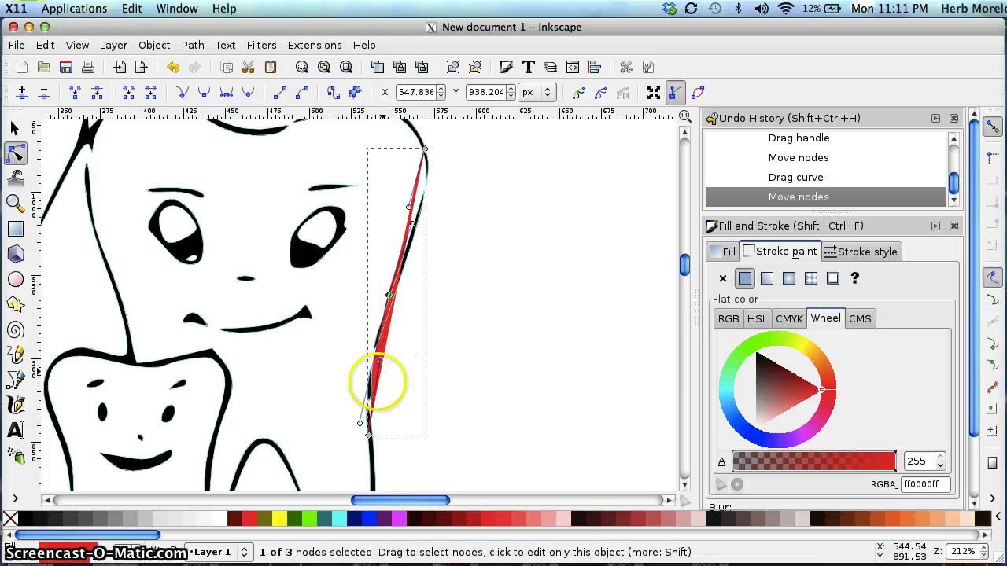
left_click_drag(360, 423, 373, 370)
left_click(380, 359)
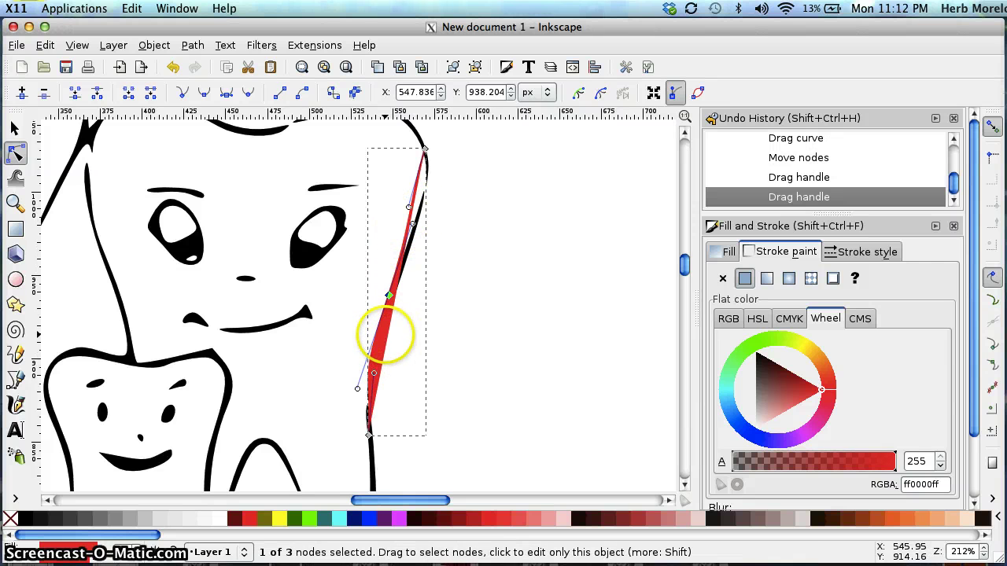
left_click_drag(389, 295, 392, 268)
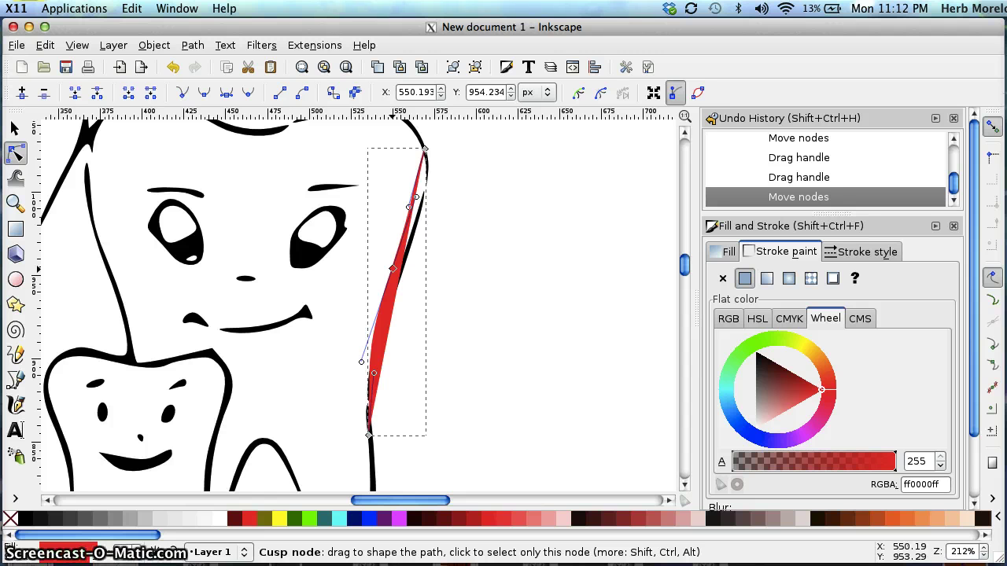
Step: Delete the red curve's middle node, then remove the whole red path
key("Delete")
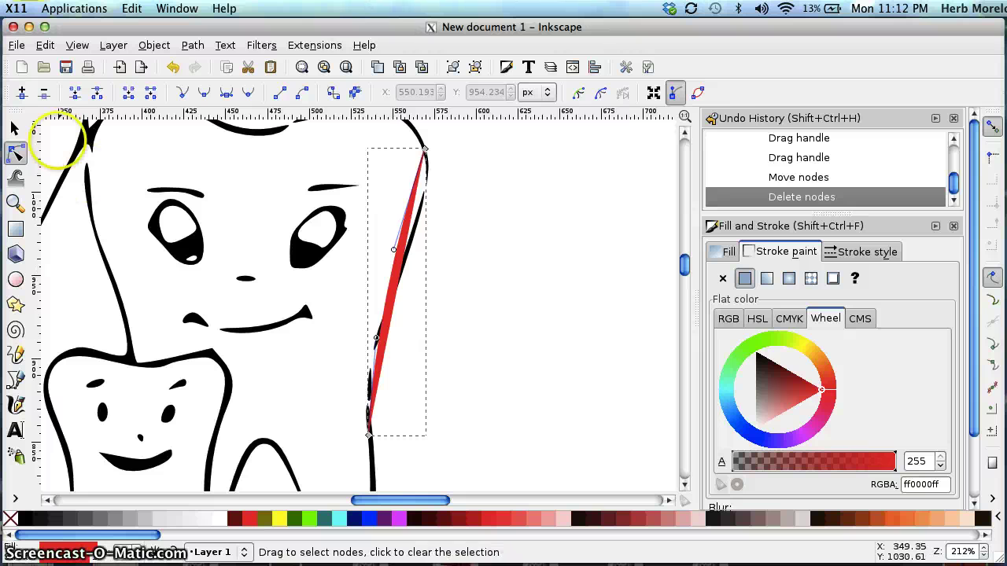
left_click(14, 128)
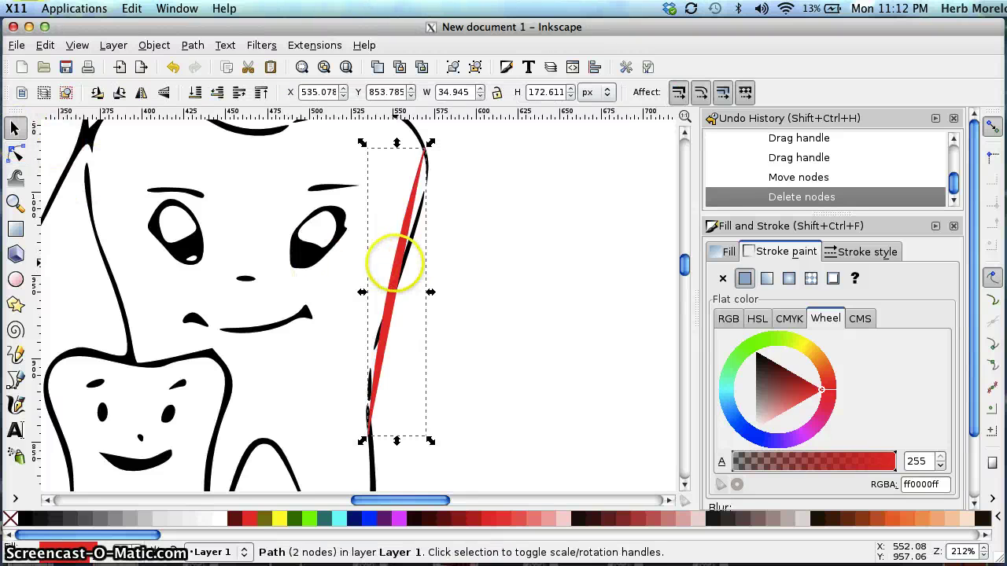
key("Delete")
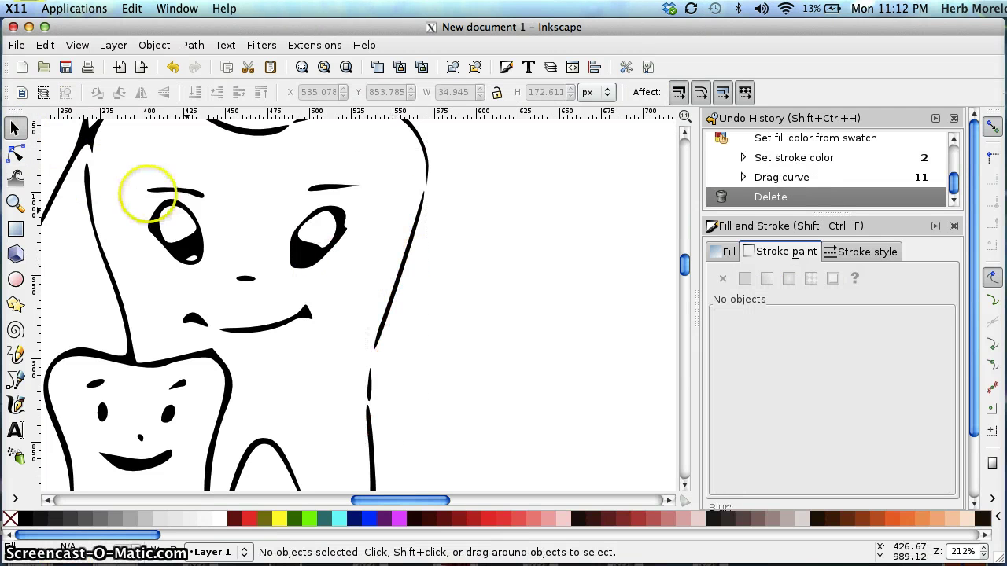
Step: Draw a new three-point line from the gap's top to its bottom with a red stroke
left_click(15, 380)
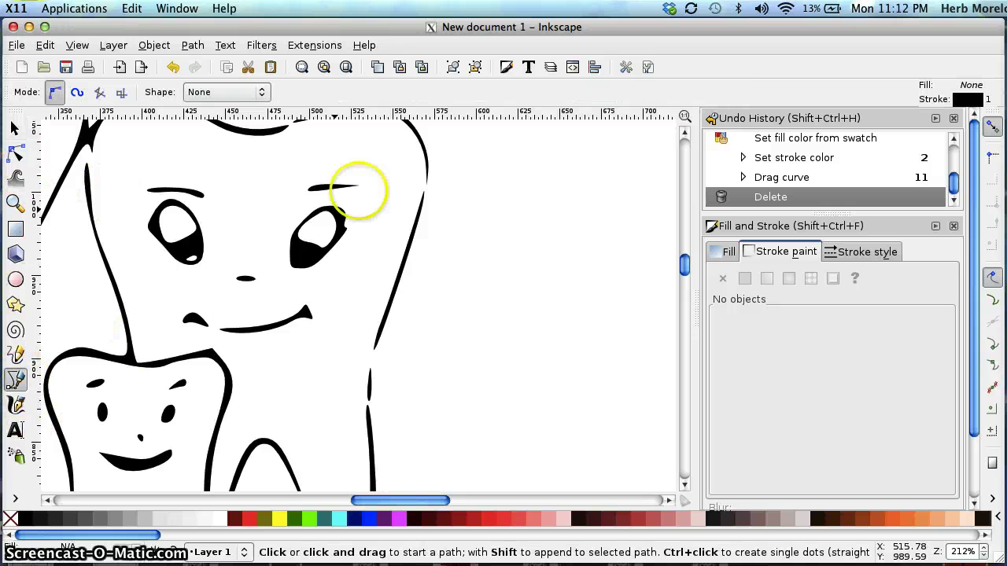
left_click(425, 153)
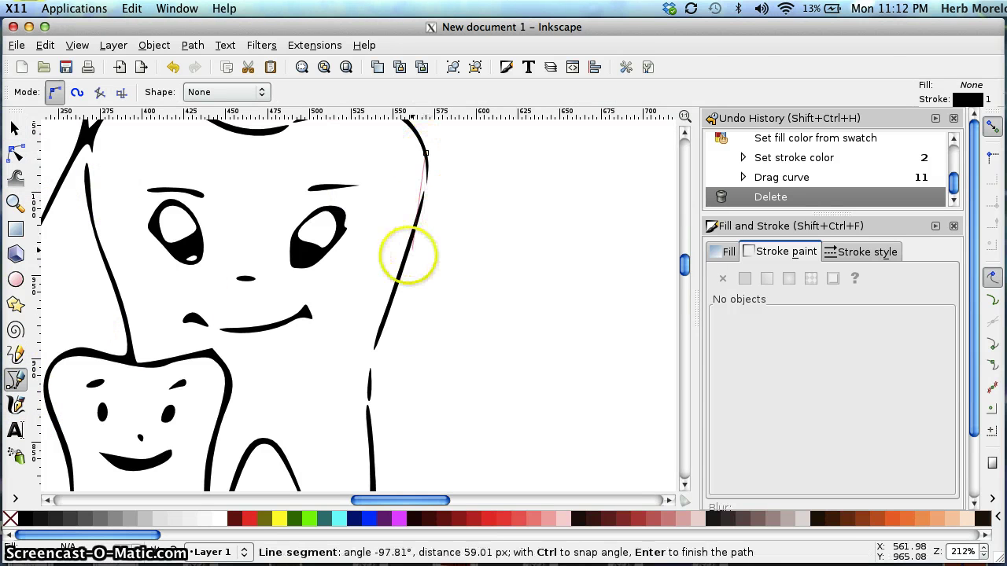
left_click(394, 287)
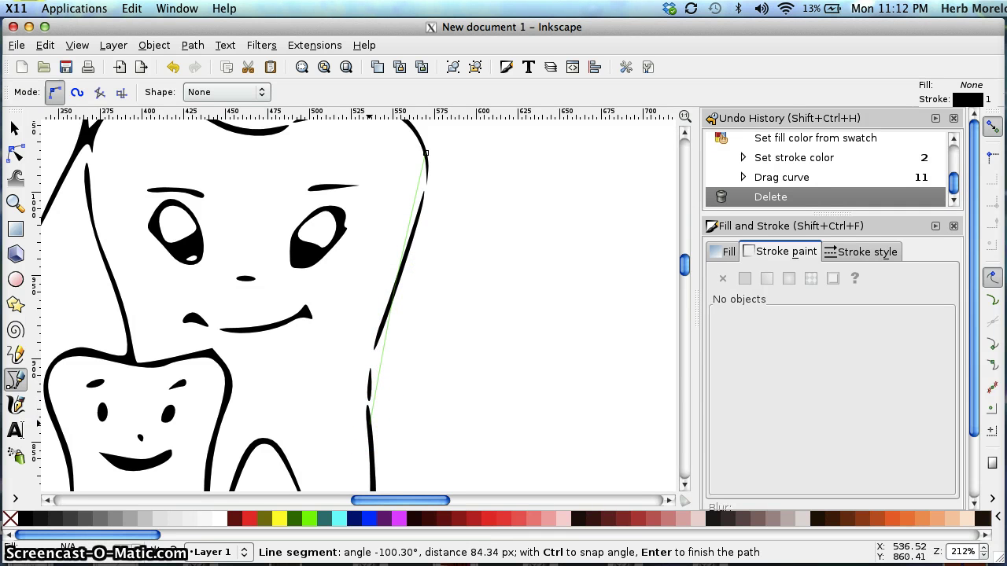
left_click(369, 424)
key("Return")
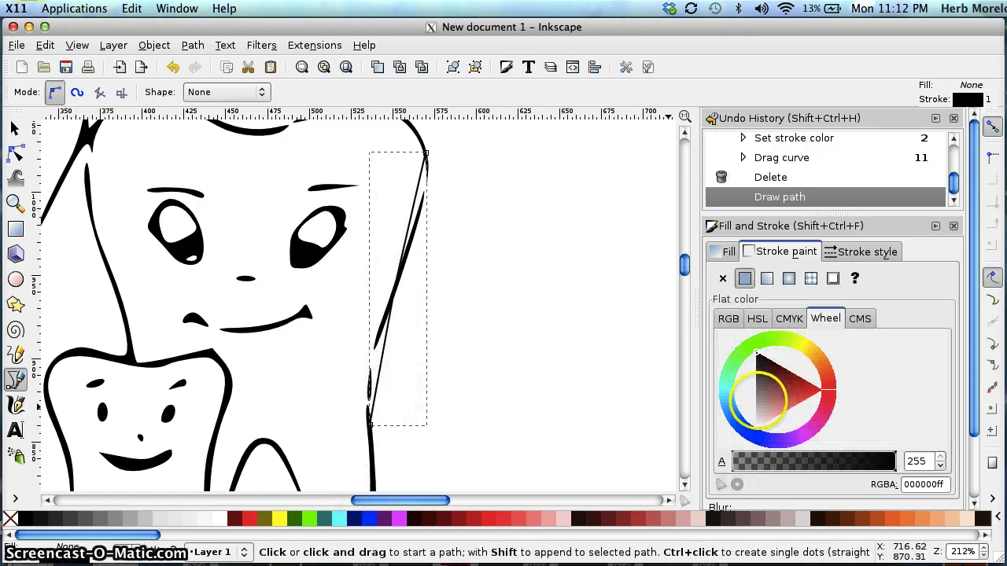
left_click(837, 392)
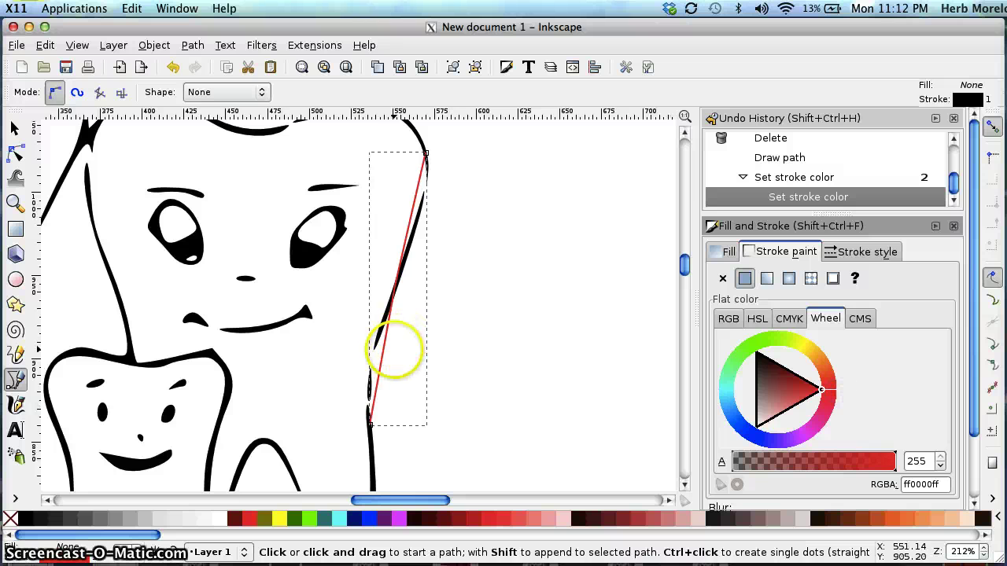
Step: Drag the new red line's lower and upper segments so it hugs the right tooth's outline
left_click(16, 155)
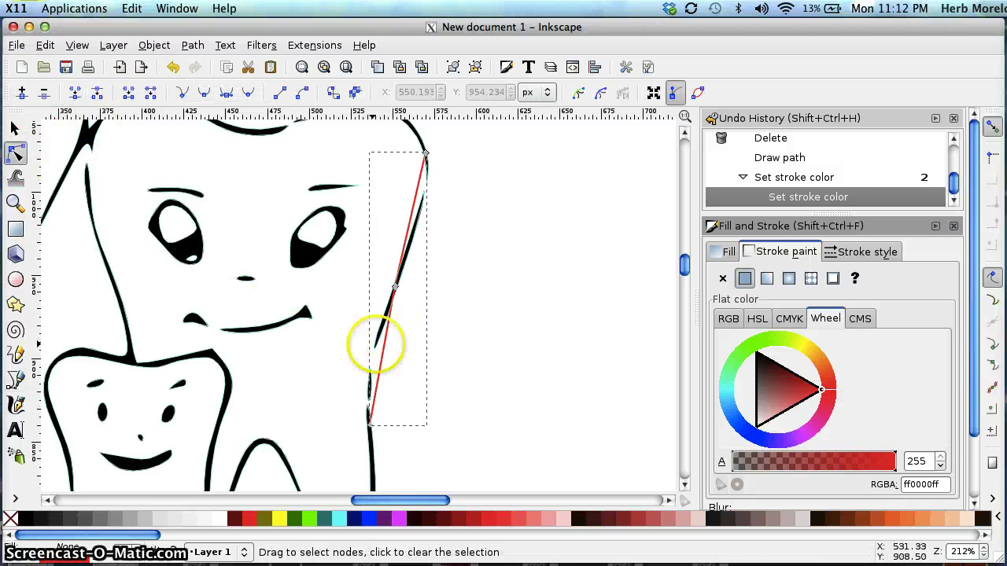
left_click_drag(382, 354, 372, 360)
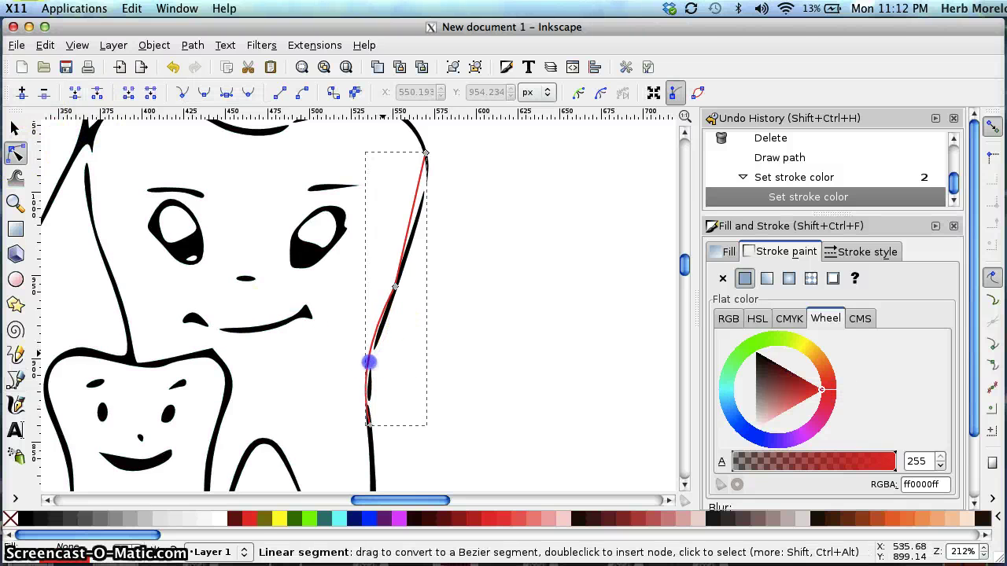
left_click(421, 214)
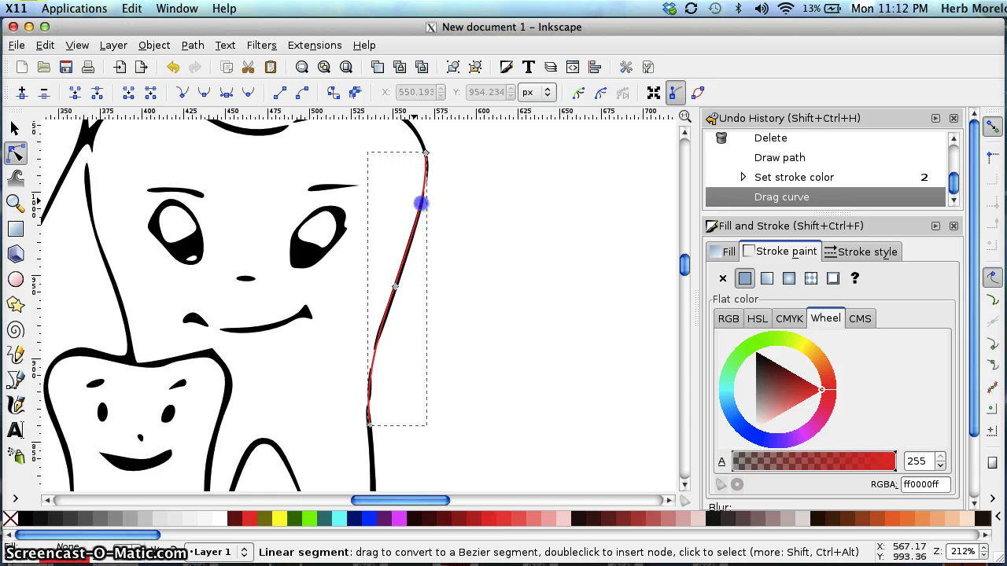
mouse_move(373, 360)
left_mouse_down()
mouse_move(371, 337)
mouse_move(402, 346)
mouse_move(347, 349)
mouse_move(373, 348)
left_mouse_up()
left_click(371, 340)
left_click(427, 181)
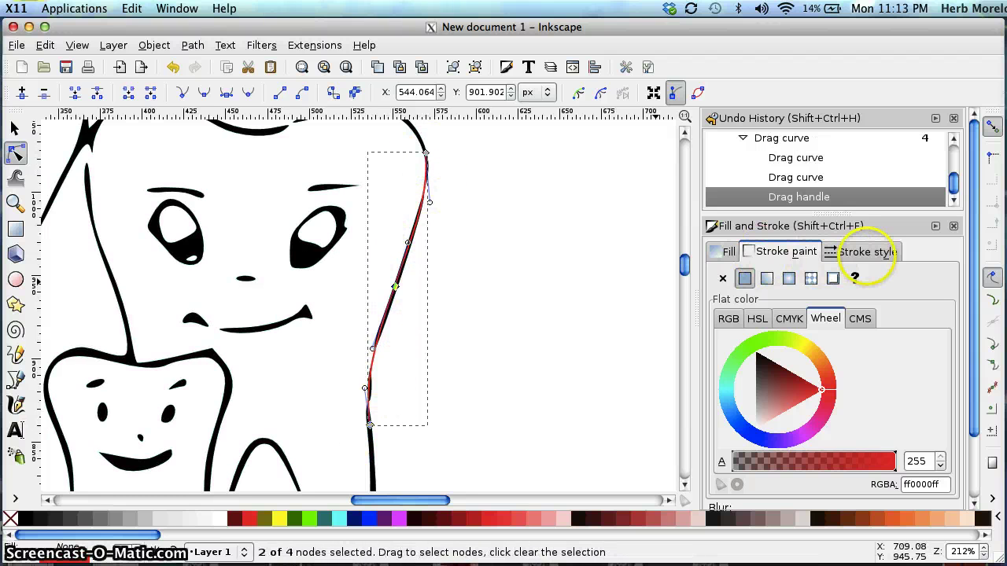
Step: Set the gap-filling curve's stroke to 2 px width and black 000000ff
left_click(867, 252)
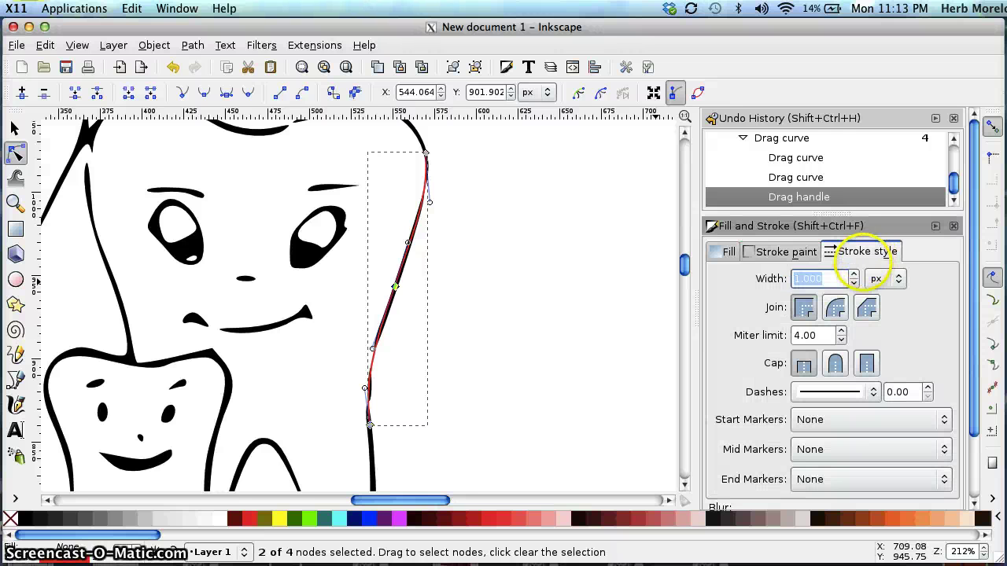
left_click(852, 274)
left_click(852, 274)
left_click(852, 273)
left_click(852, 273)
left_click(852, 274)
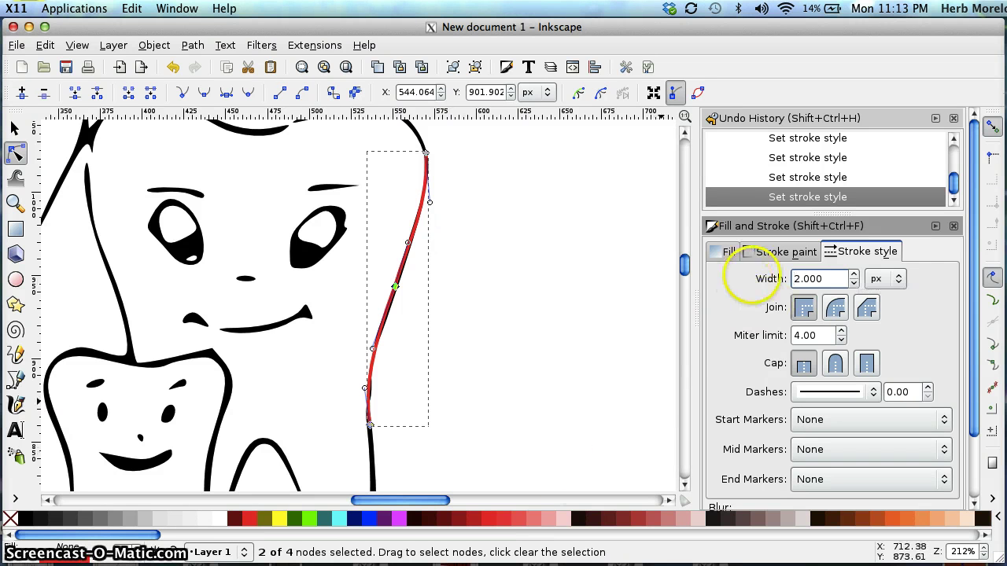
left_click(782, 252)
left_click_drag(775, 377, 754, 350)
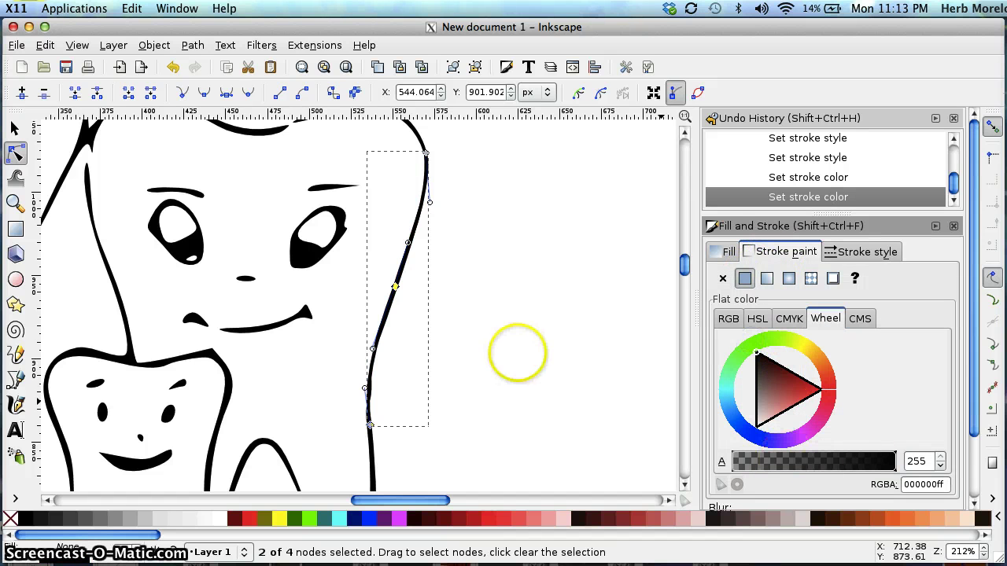
left_click(465, 330)
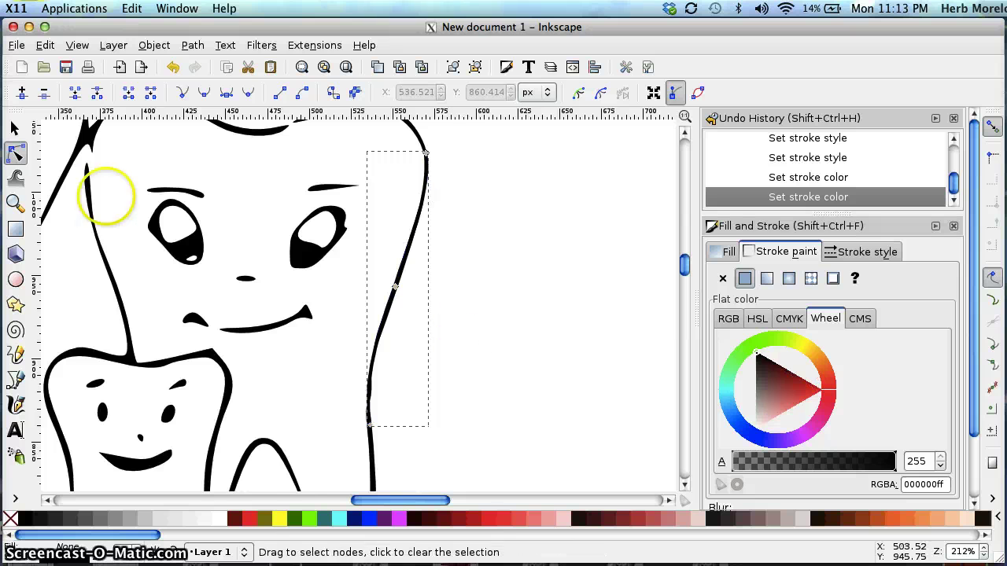
Step: Switch to the Selector tool and zoom out to view the entire teeth drawing
left_click(14, 128)
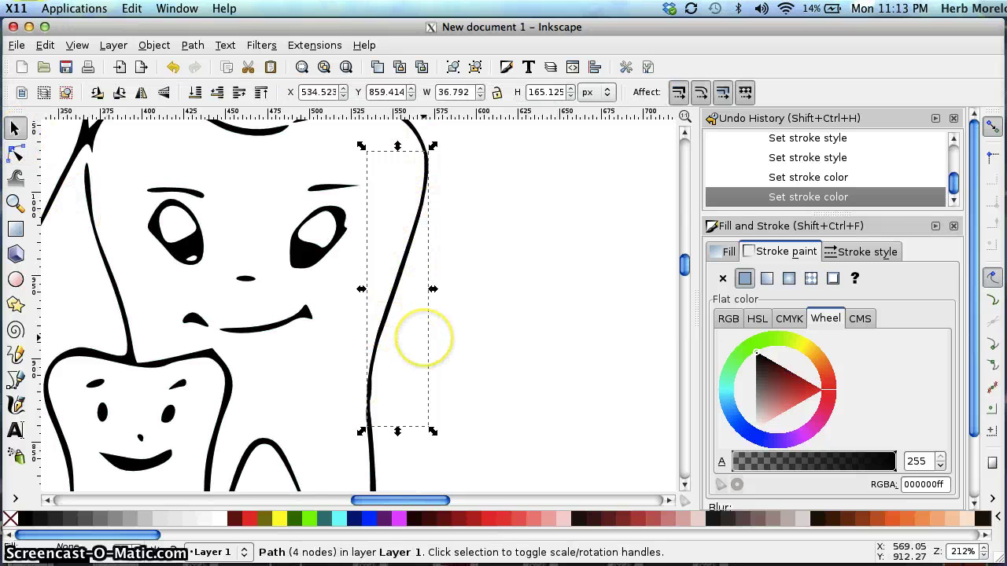
key("minus")
key("minus")
key("minus")
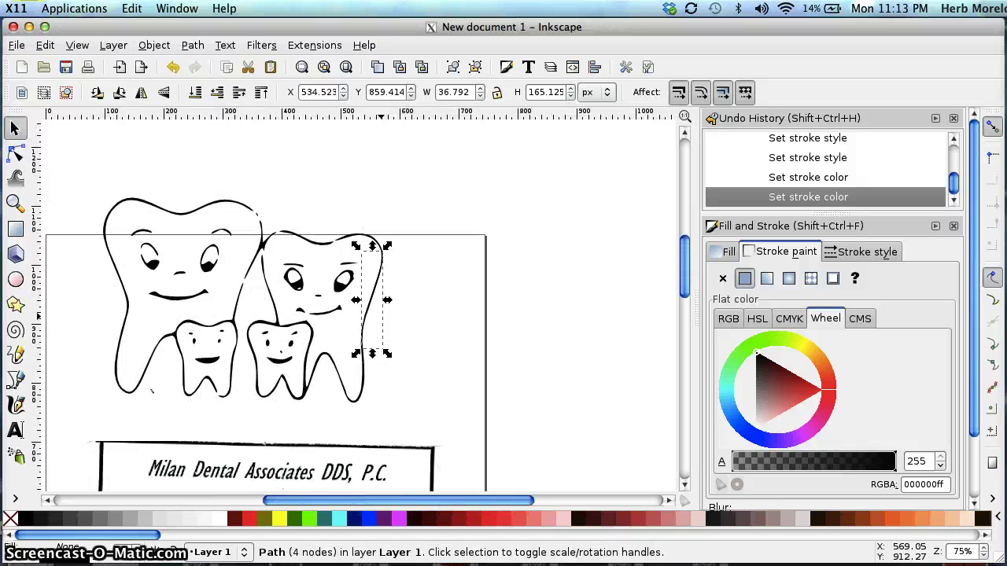